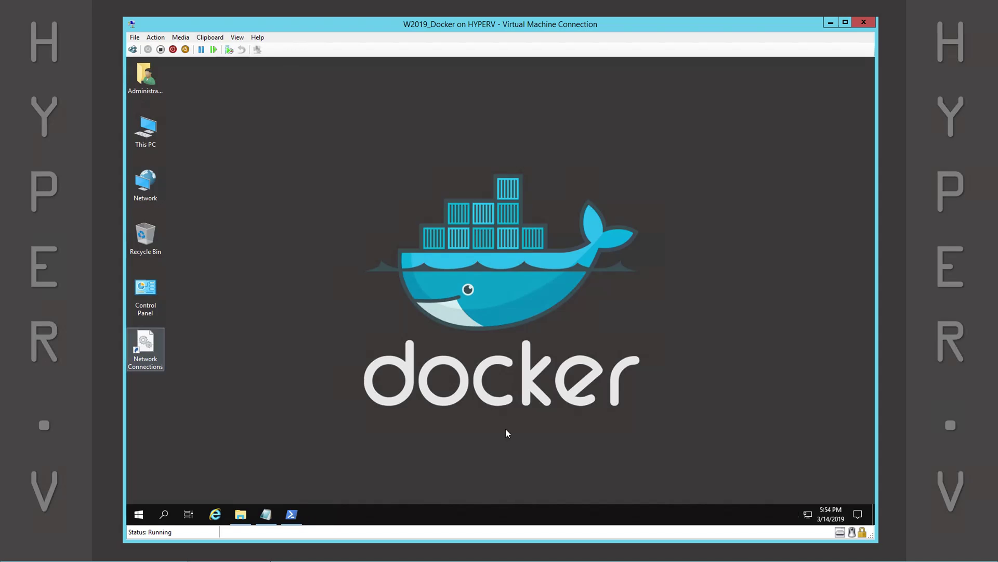
Clear the icon selection on the W2019_Docker Windows Server desktop.
{"action": "left_click", "coordinate": [505, 429]}
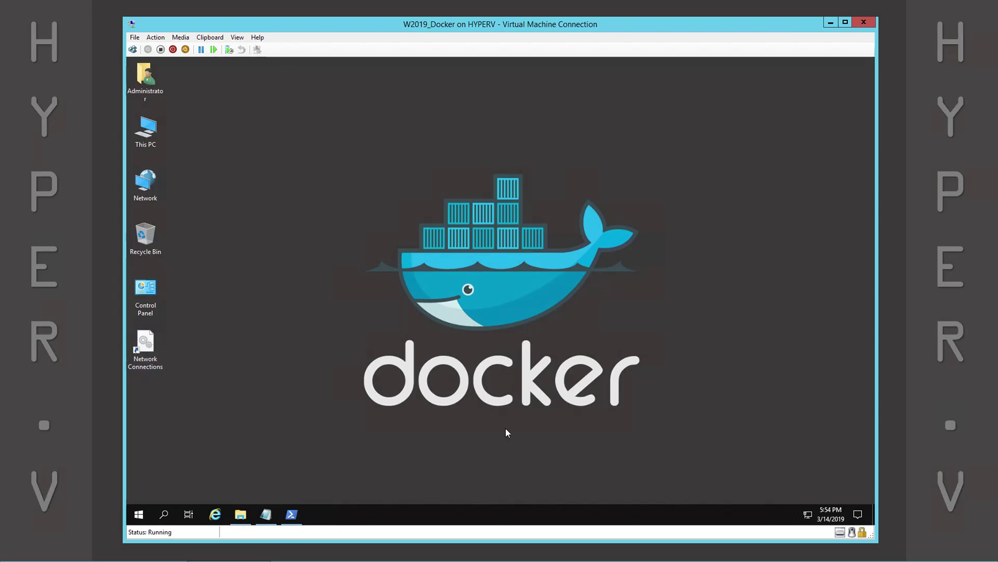
Restore the Install_18.09.3.txt notes and review the Docker Engine, Windows feature and image store steps.
{"action": "left_click", "coordinate": [266, 514]}
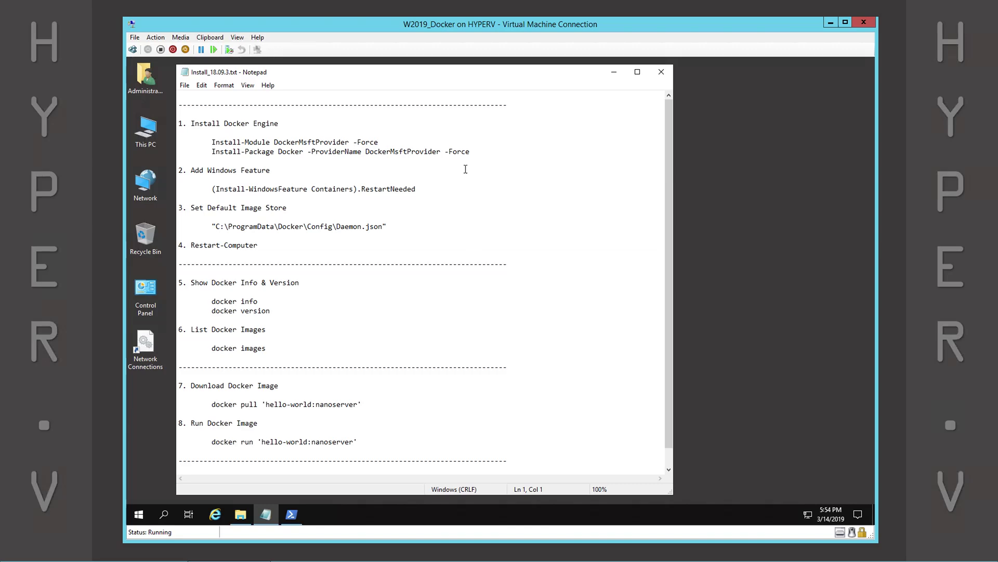
{"action": "left_click_drag", "start_coordinate": [473, 151], "coordinate": [178, 124]}
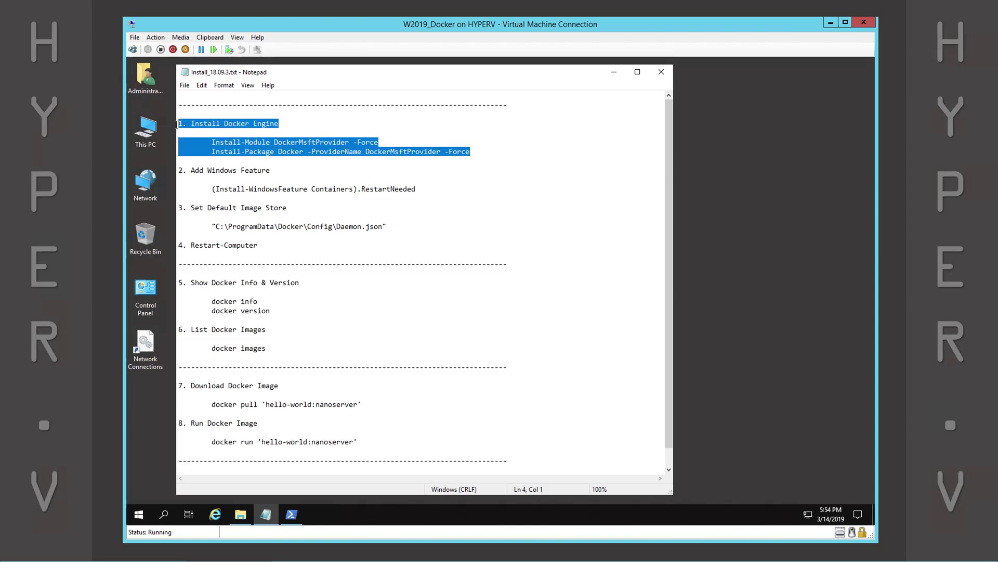
{"action": "left_click", "coordinate": [421, 189]}
{"action": "left_click_drag", "start_coordinate": [421, 189], "coordinate": [181, 175]}
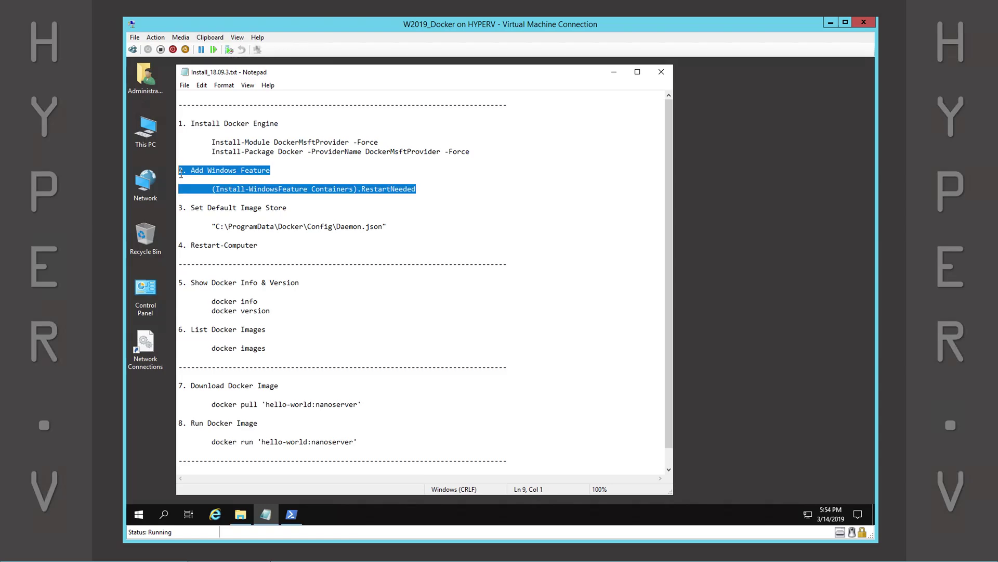
{"action": "left_click_drag", "start_coordinate": [405, 227], "coordinate": [179, 211]}
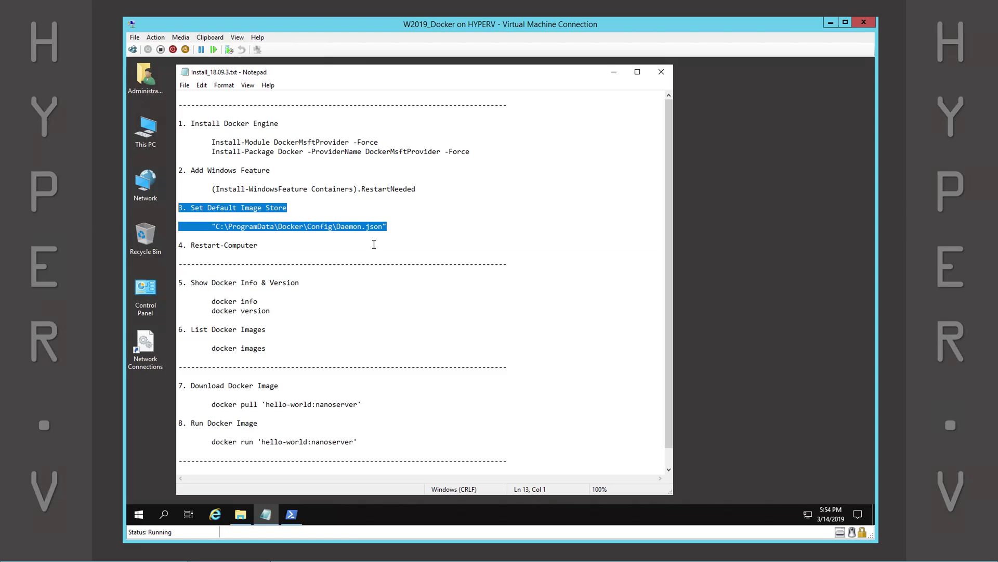
{"action": "left_click", "coordinate": [394, 242]}
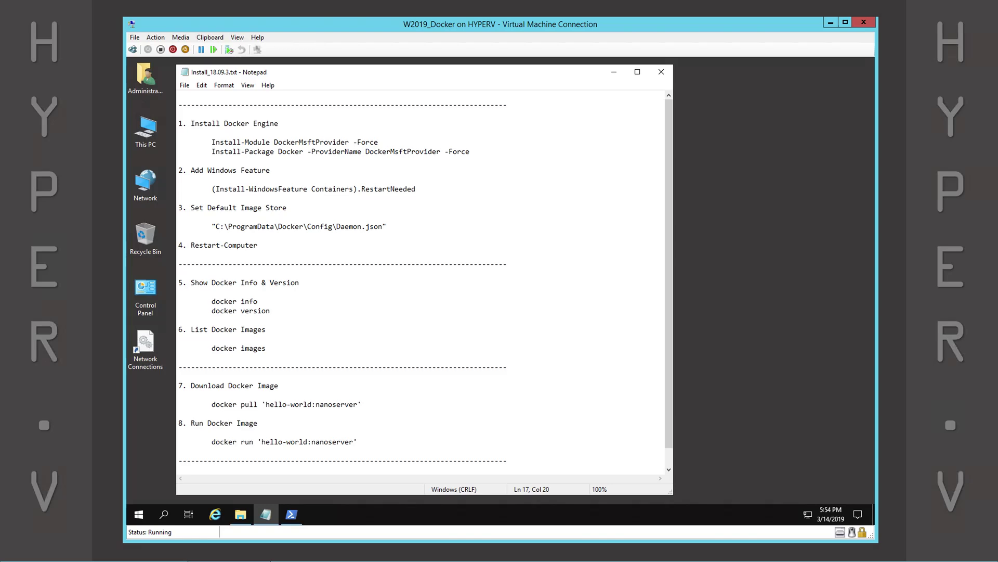
Select the Install-Module DockerMsftProvider -Force command in the notes.
{"action": "left_click", "coordinate": [395, 143]}
{"action": "left_click_drag", "start_coordinate": [380, 143], "coordinate": [211, 142]}
{"action": "key", "text": "ctrl+c"}
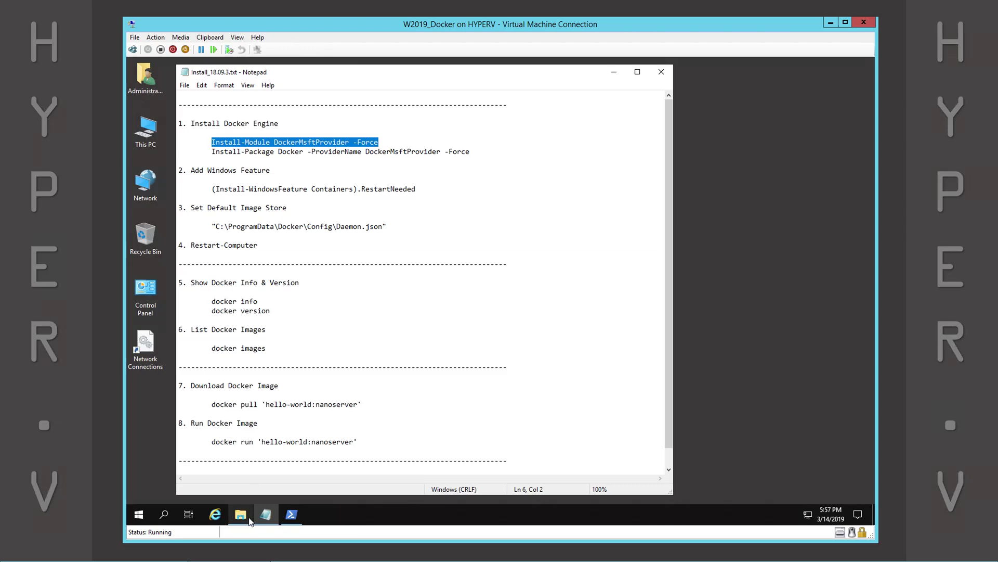
{"action": "left_click", "coordinate": [292, 517]}
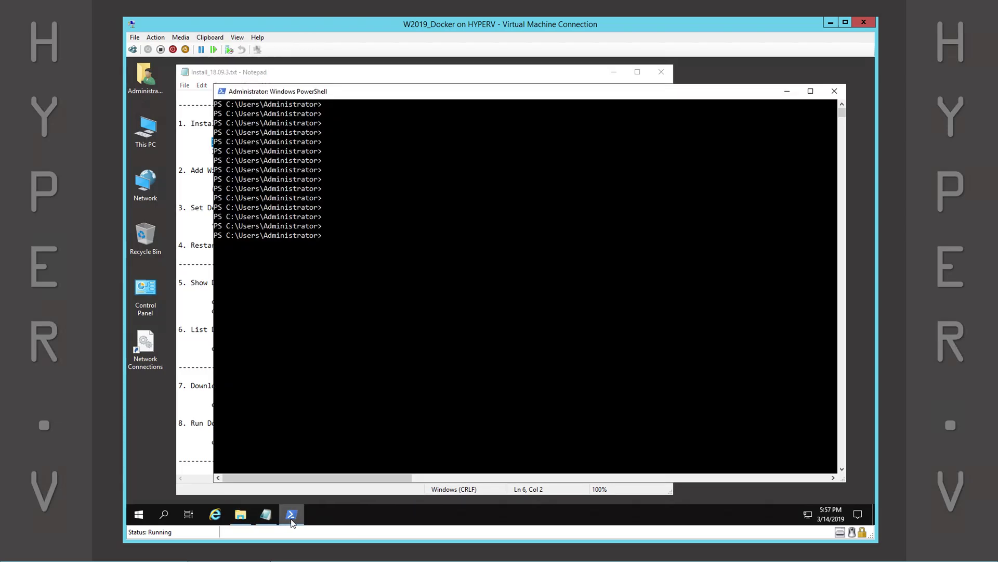
Run Install-Module DockerMsftProvider -Force and answer Y to install the NuGet provider.
{"action": "right_click", "coordinate": [410, 266]}
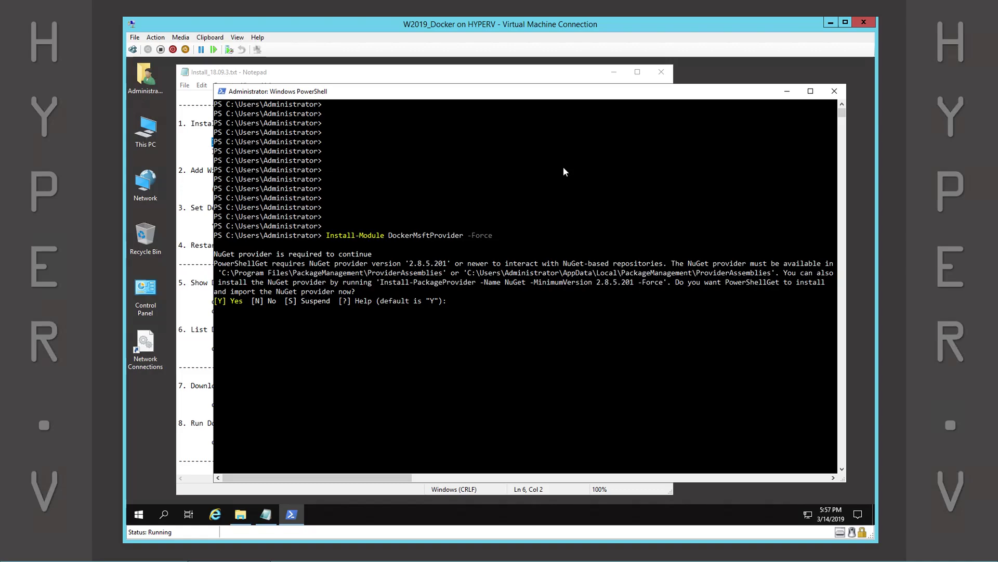
{"action": "type", "text": "Y"}
{"action": "key", "text": "Return"}
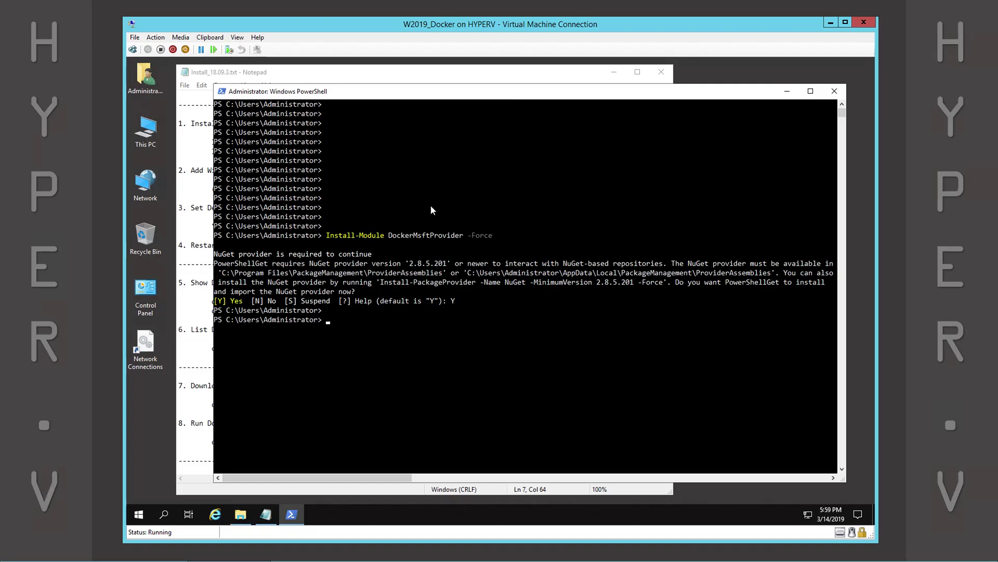
{"action": "left_click", "coordinate": [430, 78]}
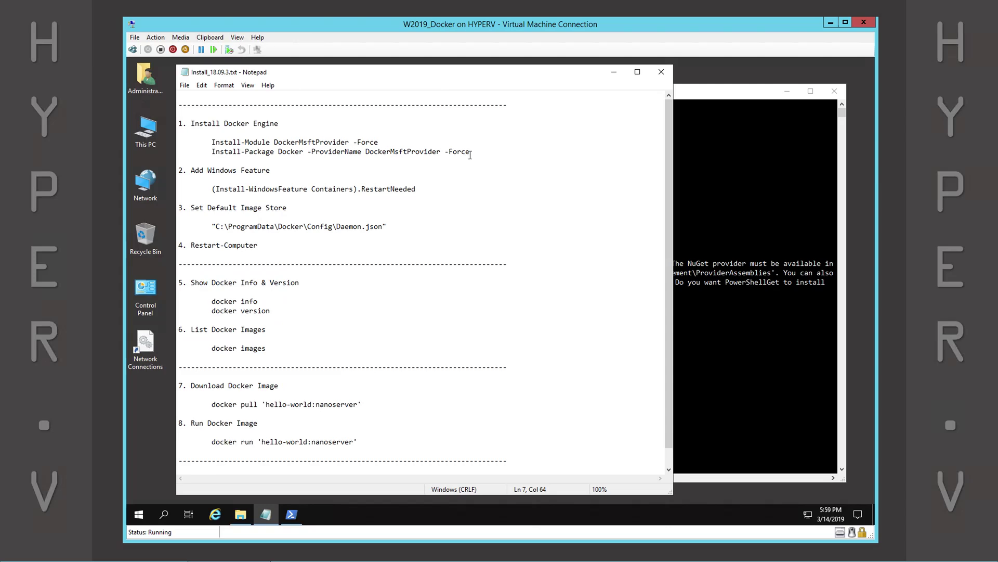
Paste the Install-Package command from the notes and run it to install Docker 18.09.3.
{"action": "left_click_drag", "start_coordinate": [470, 152], "coordinate": [211, 151]}
{"action": "key", "text": "ctrl+c"}
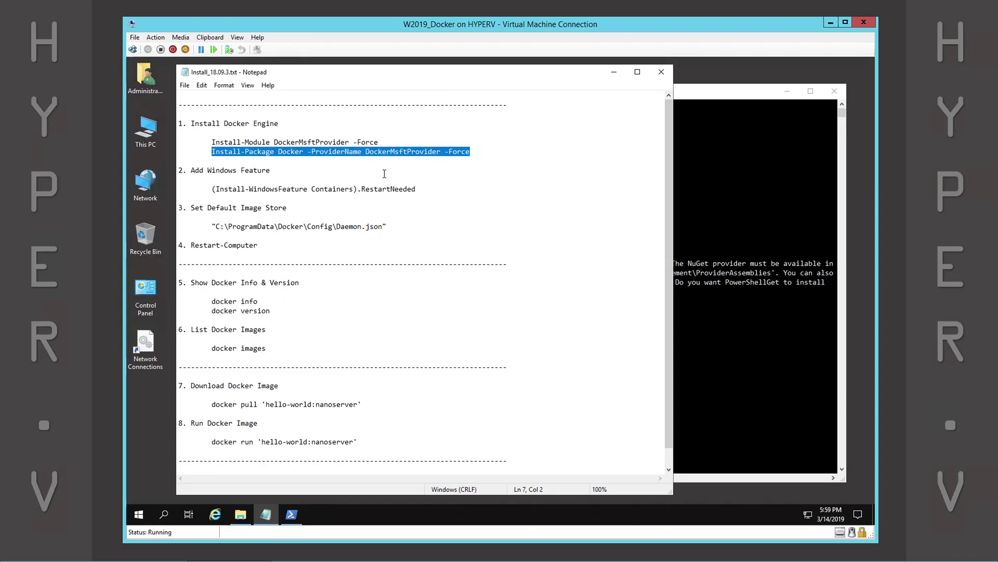
{"action": "left_click", "coordinate": [699, 106]}
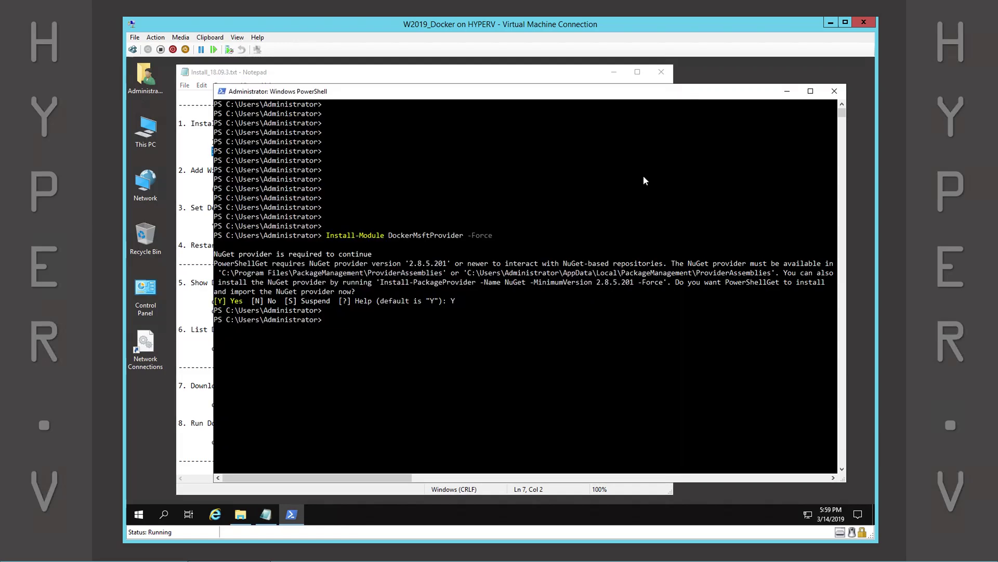
{"action": "right_click", "coordinate": [487, 363]}
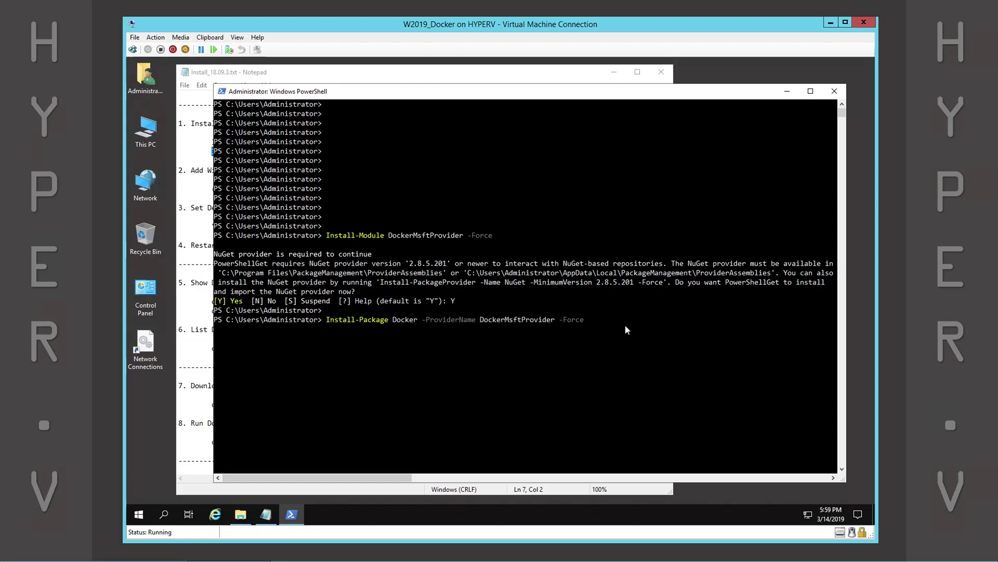
{"action": "key", "text": "Return"}
{"action": "key", "text": "Return"}
{"action": "key", "text": "Return"}
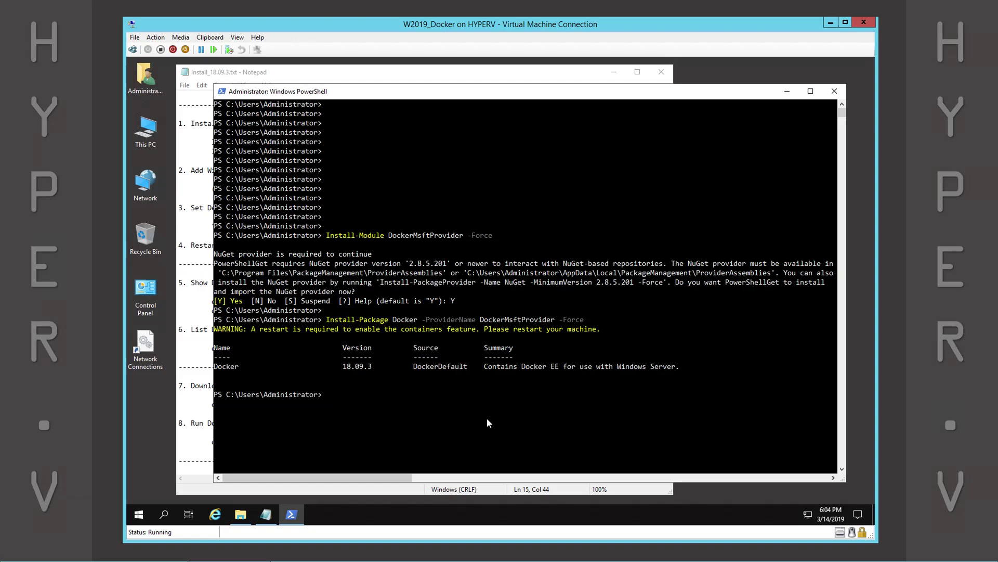
{"action": "left_click", "coordinate": [295, 74]}
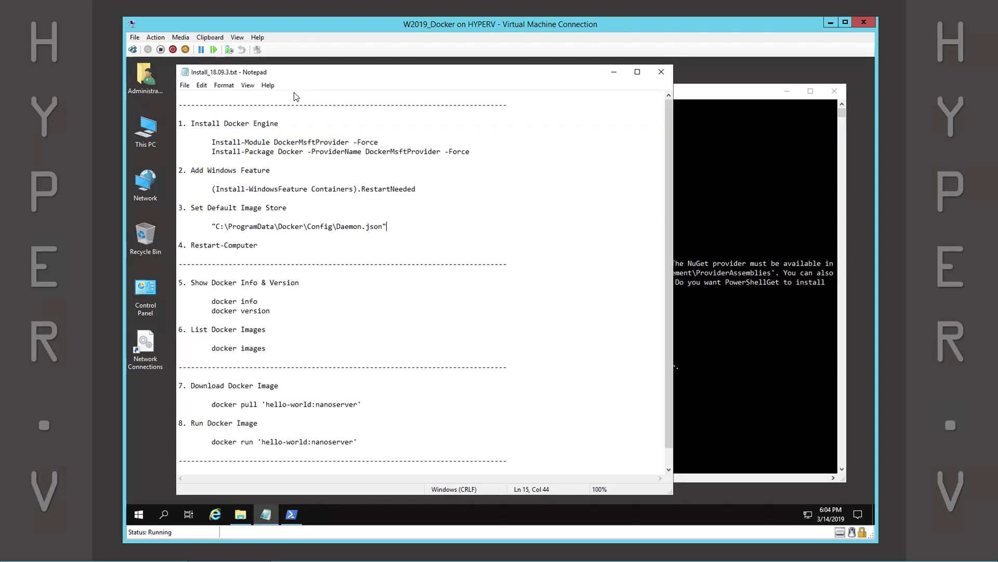
Run (Install-WindowsFeature Containers).RestartNeeded, which returns Yes, then minimize PowerShell.
{"action": "left_click_drag", "start_coordinate": [418, 190], "coordinate": [212, 189]}
{"action": "key", "text": "ctrl+c"}
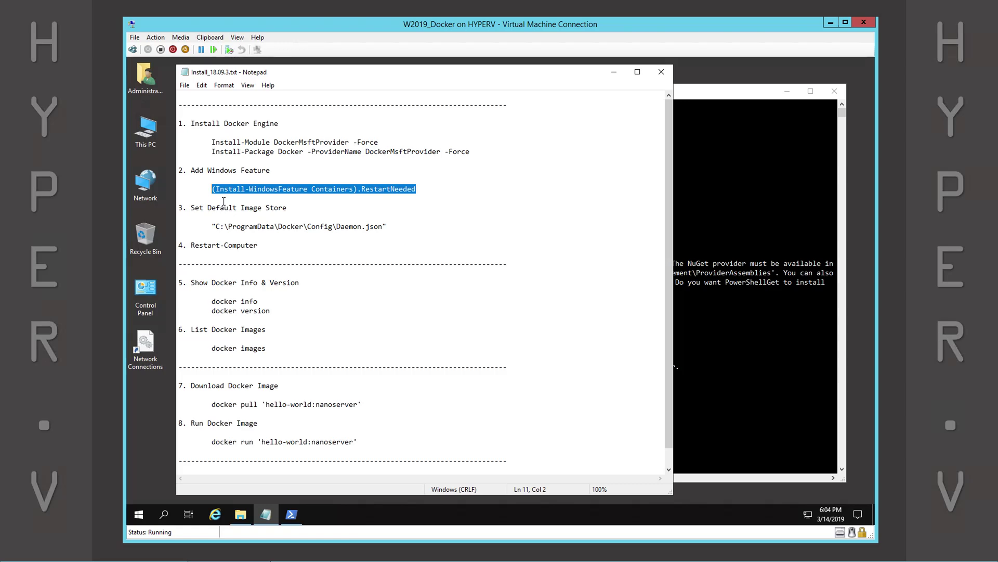
{"action": "key", "text": "alt+Tab"}
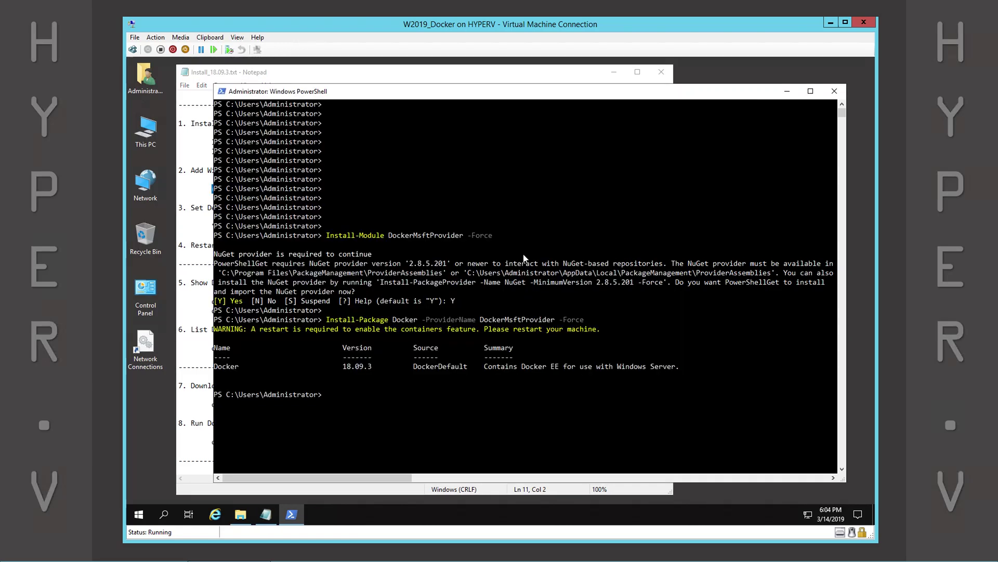
{"action": "key", "text": "ctrl+v"}
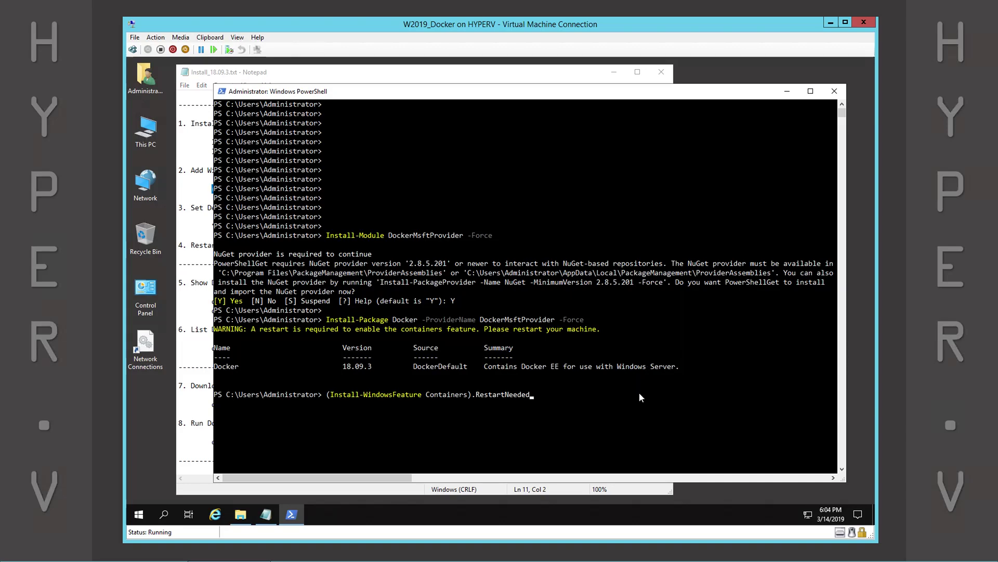
{"action": "key", "text": "Return"}
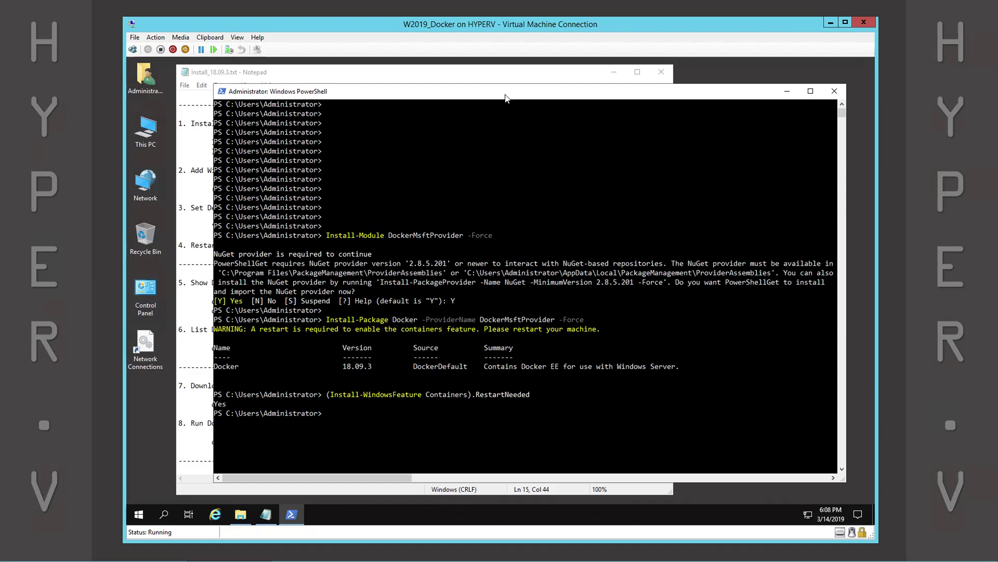
{"action": "left_click", "coordinate": [786, 92]}
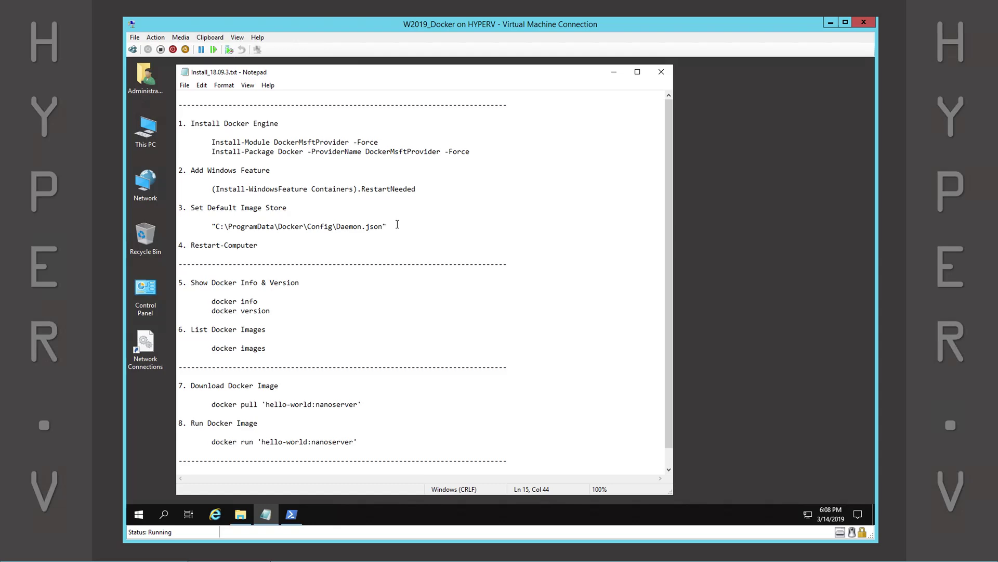
Review the image store step and inspect daemon.json's contents in D:\INSTALL\Config.
{"action": "left_click_drag", "start_coordinate": [202, 217], "coordinate": [180, 208]}
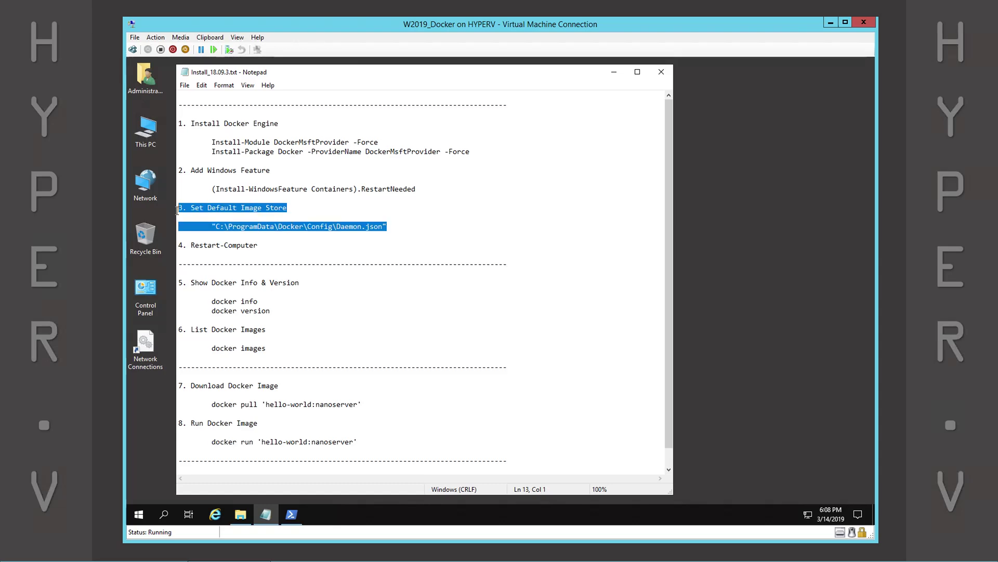
{"action": "left_click", "coordinate": [461, 225]}
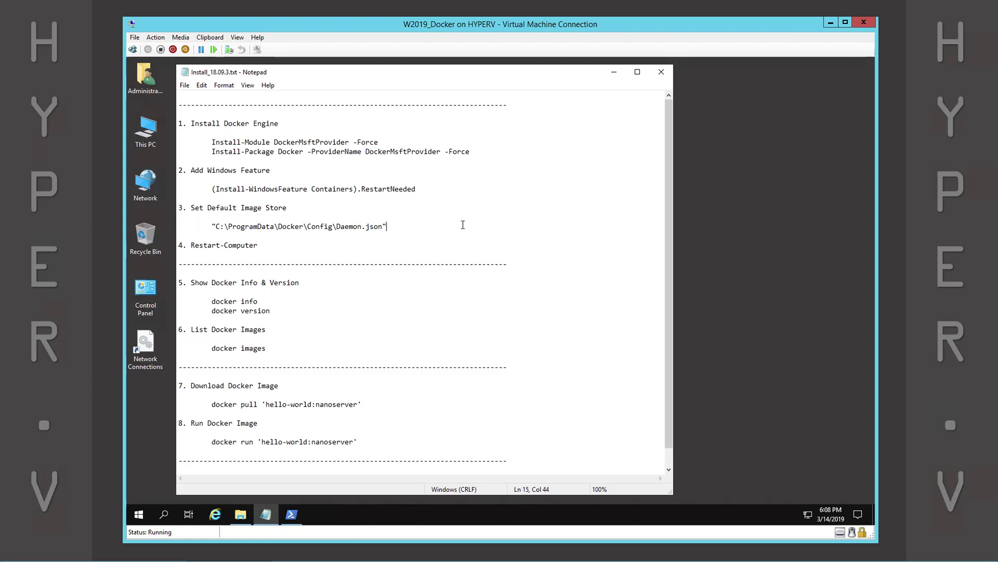
{"action": "left_click", "coordinate": [241, 518]}
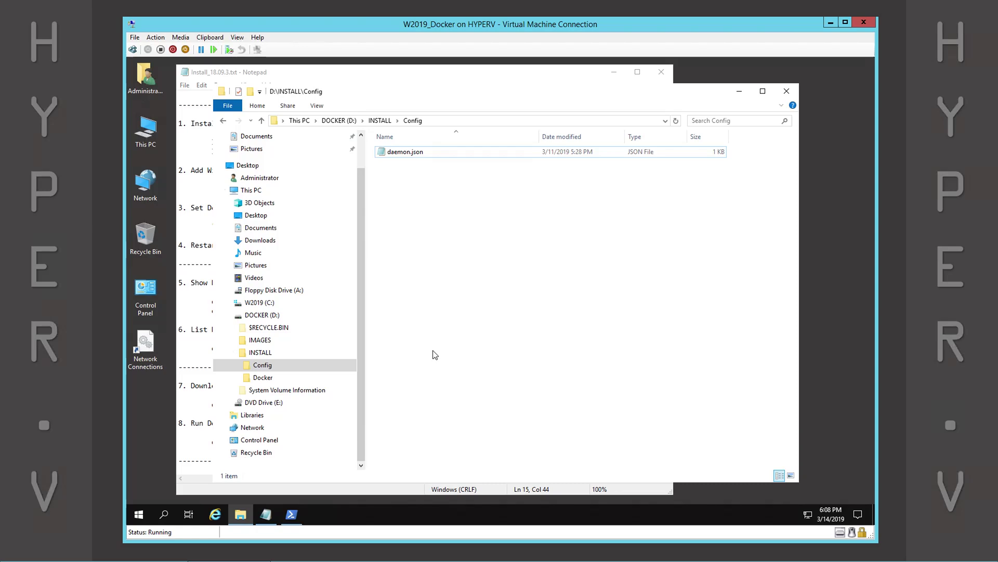
{"action": "double_click", "coordinate": [430, 160]}
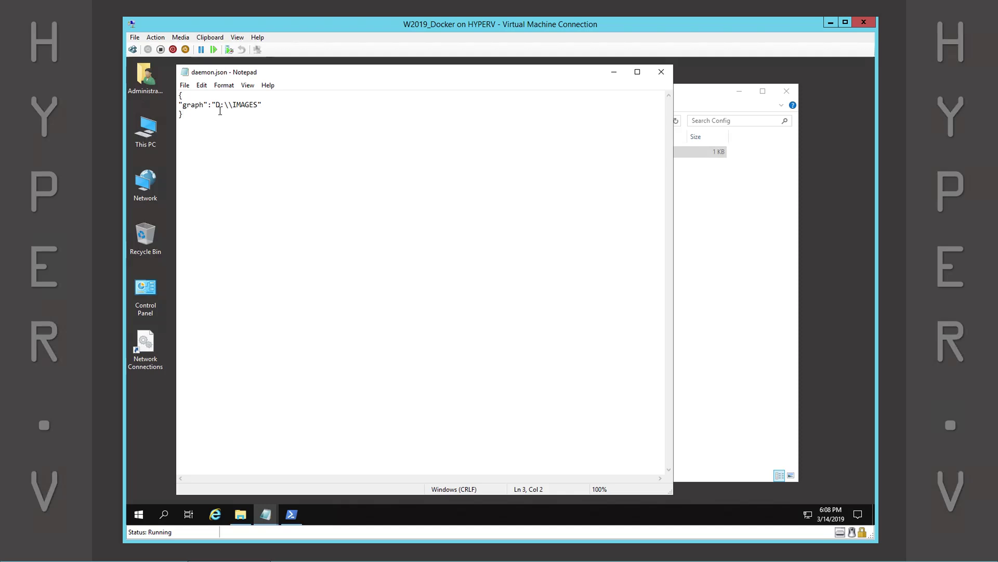
{"action": "left_click_drag", "start_coordinate": [221, 111], "coordinate": [179, 95]}
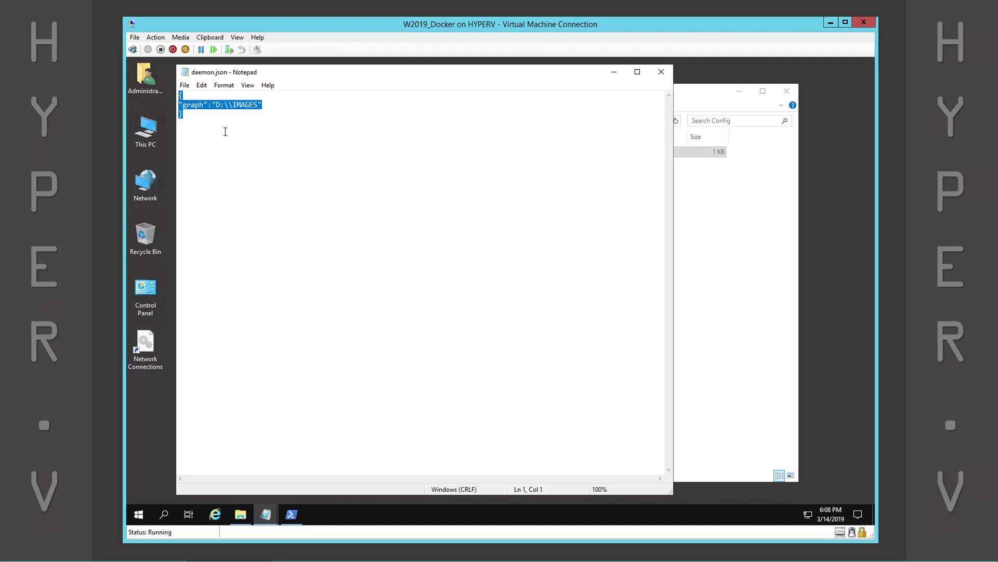
{"action": "left_click", "coordinate": [264, 149]}
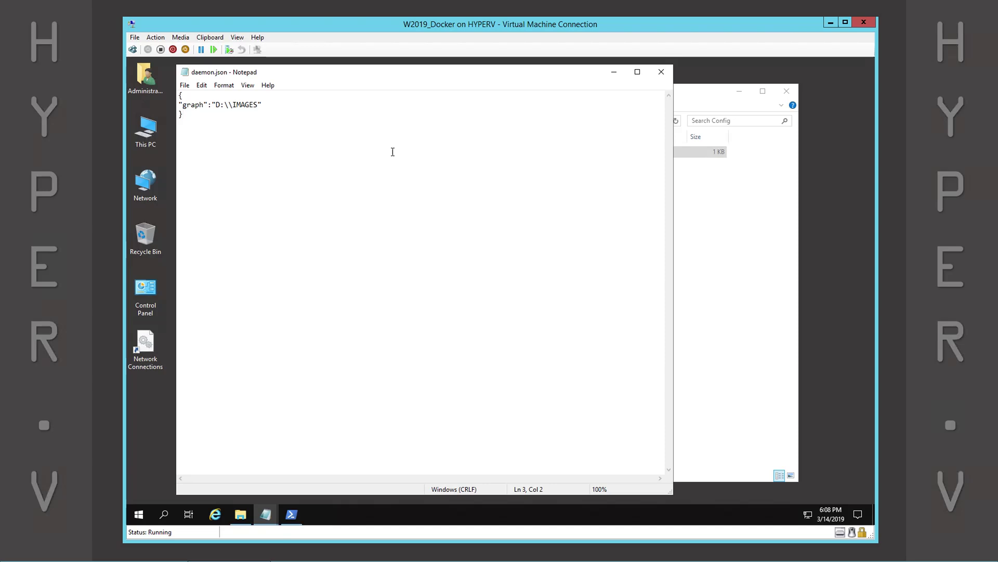
{"action": "left_click", "coordinate": [659, 74]}
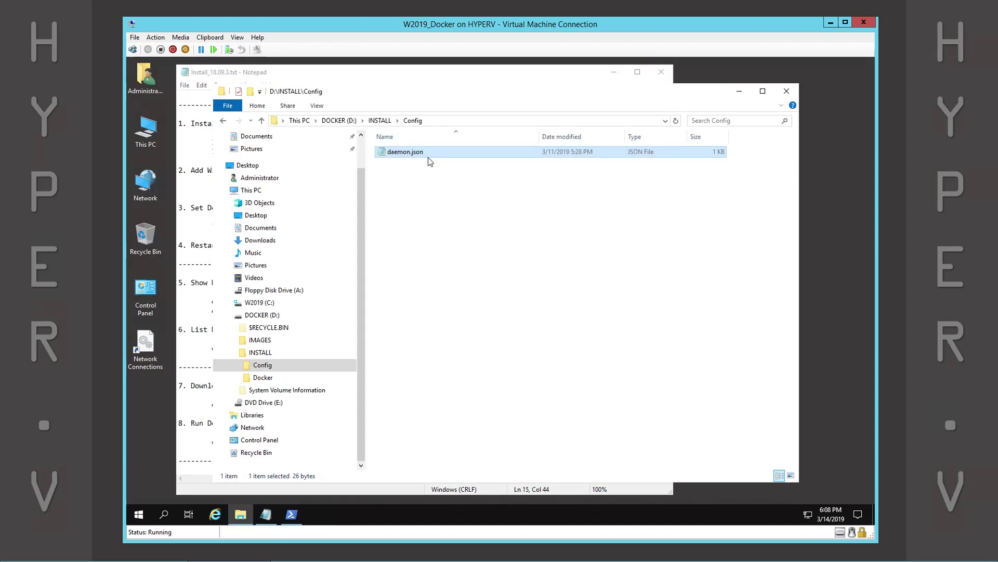
Copy daemon.json and paste it into C:\ProgramData\Docker\Config.
{"action": "right_click", "coordinate": [414, 153]}
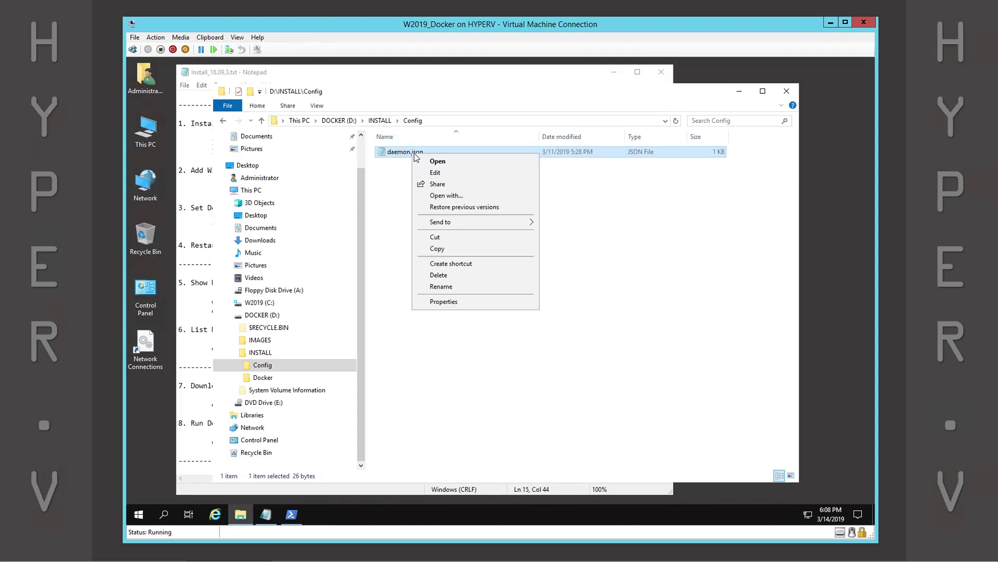
{"action": "left_click", "coordinate": [437, 249]}
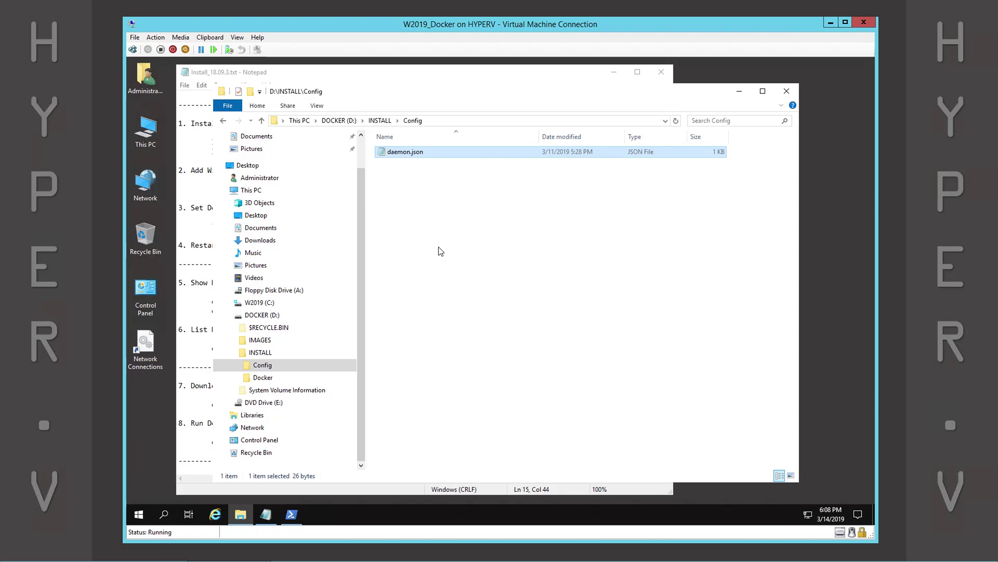
{"action": "left_click", "coordinate": [228, 303]}
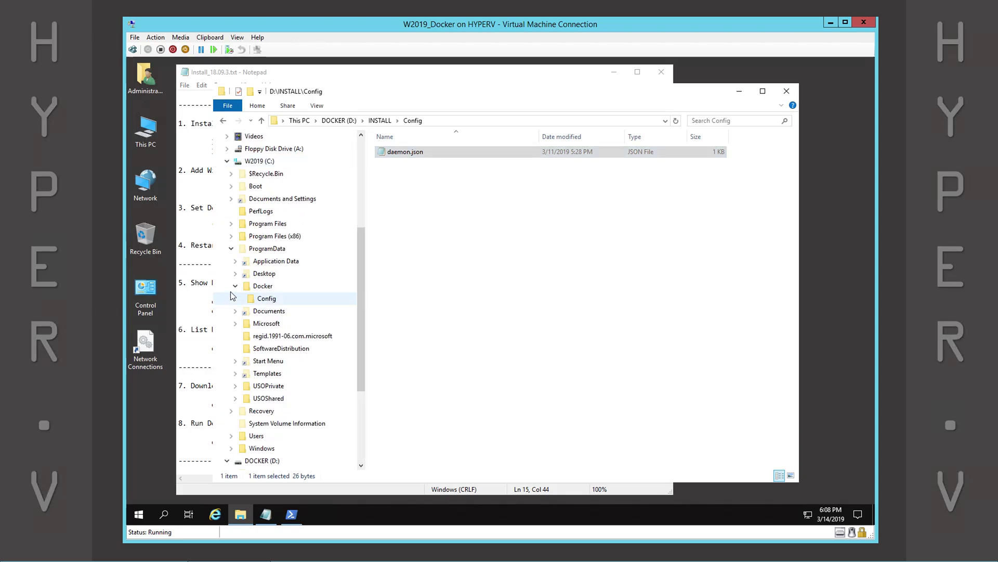
{"action": "left_click", "coordinate": [265, 300]}
{"action": "left_click", "coordinate": [426, 250]}
{"action": "right_click", "coordinate": [423, 246]}
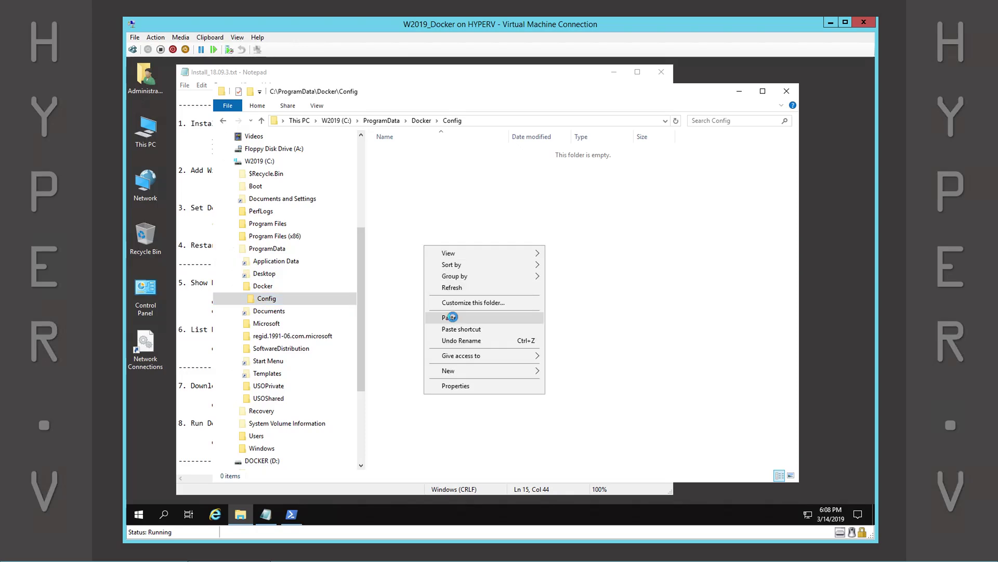
{"action": "left_click", "coordinate": [448, 315]}
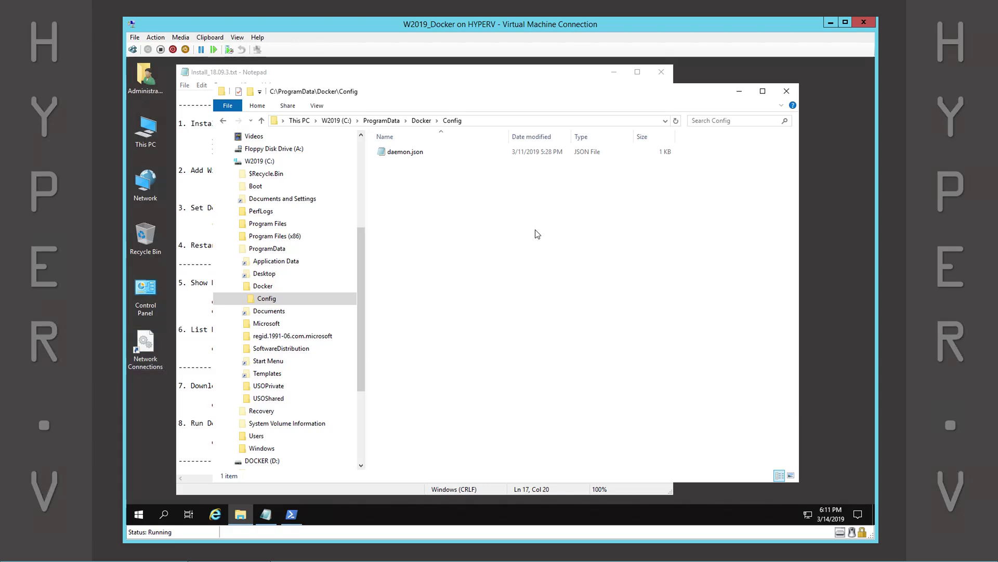
{"action": "left_click", "coordinate": [739, 91]}
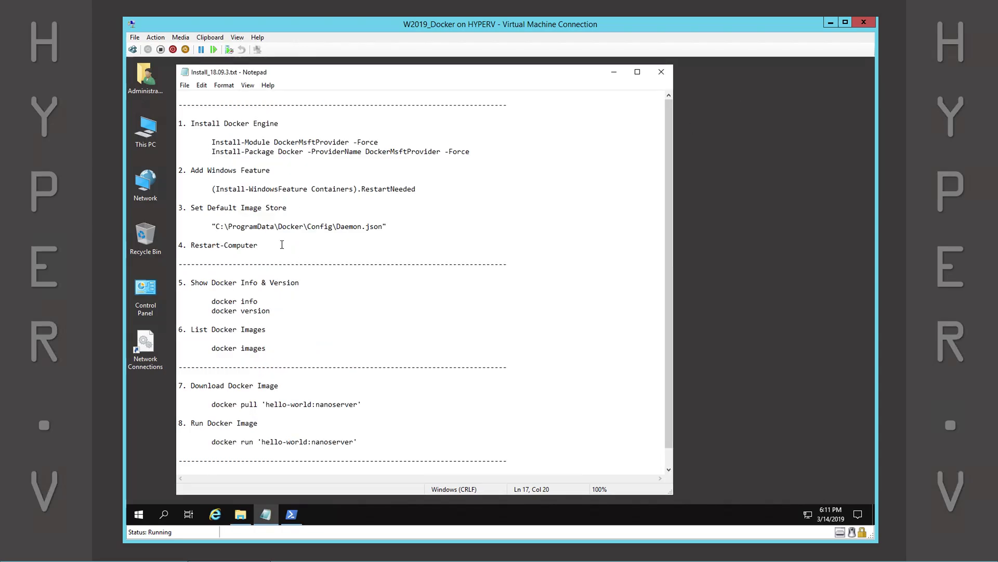
Enter Restart-Computer in PowerShell to reboot the server.
{"action": "left_click_drag", "start_coordinate": [259, 245], "coordinate": [190, 245]}
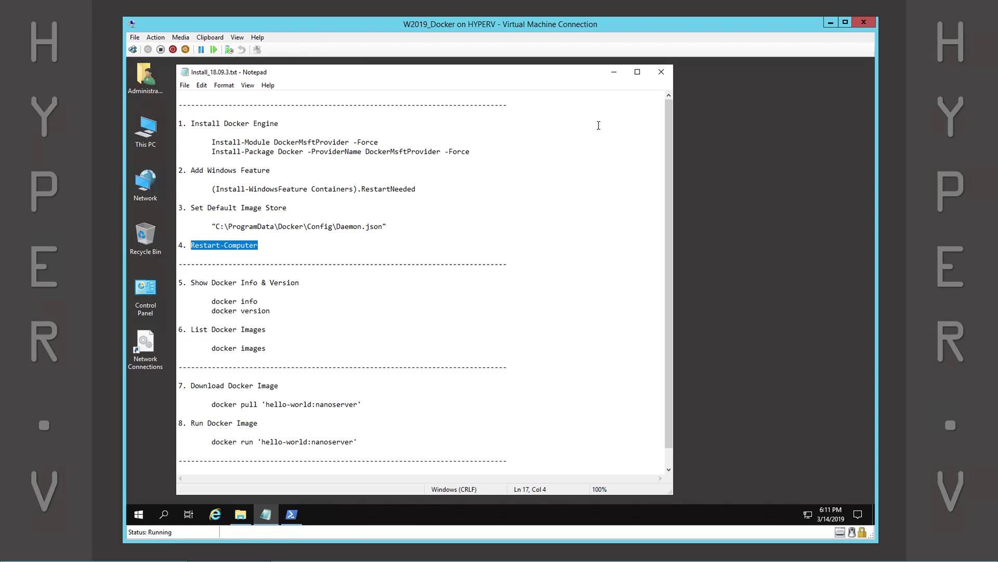
{"action": "left_click", "coordinate": [614, 75]}
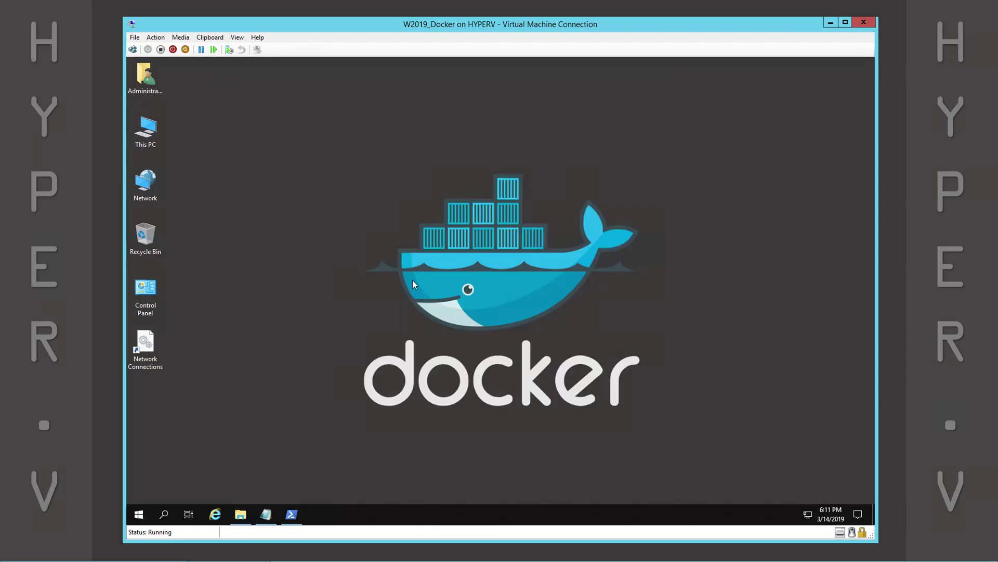
{"action": "left_click", "coordinate": [296, 514]}
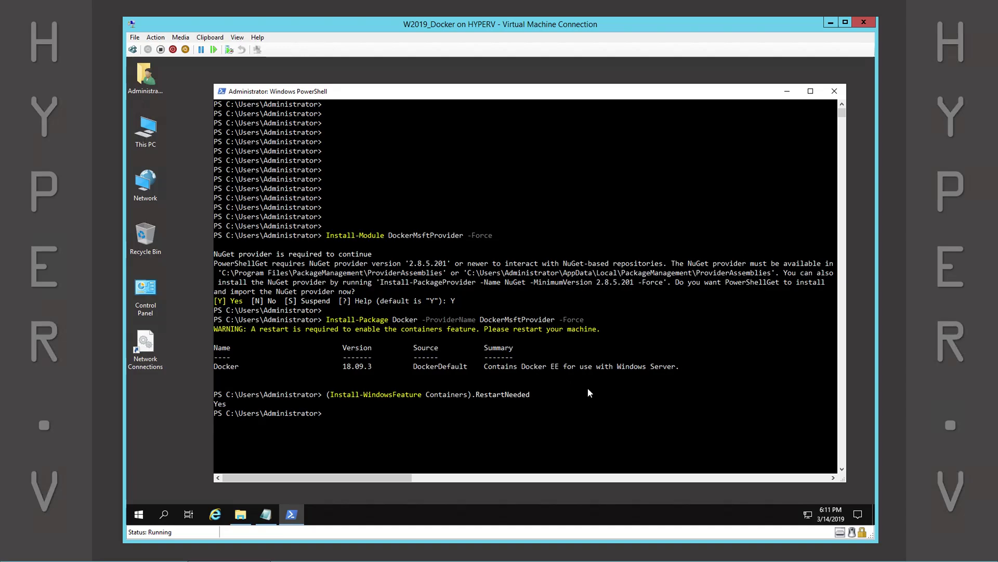
{"action": "type", "text": "Restart-Computer"}
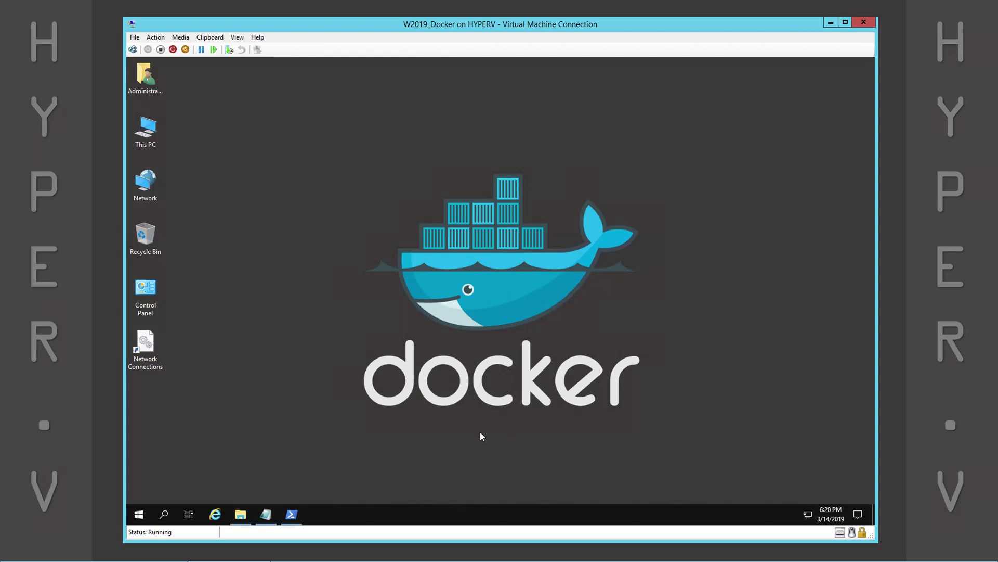
Look up the docker info, docker version and docker images commands in the install notes.
{"action": "left_click", "coordinate": [266, 512]}
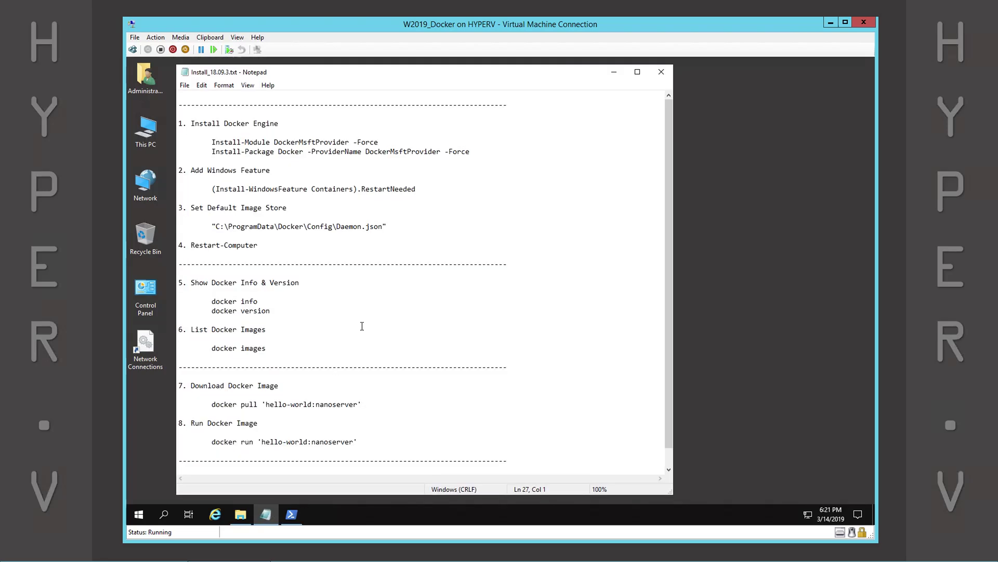
{"action": "left_click_drag", "start_coordinate": [289, 311], "coordinate": [166, 302]}
{"action": "left_click_drag", "start_coordinate": [266, 349], "coordinate": [177, 348]}
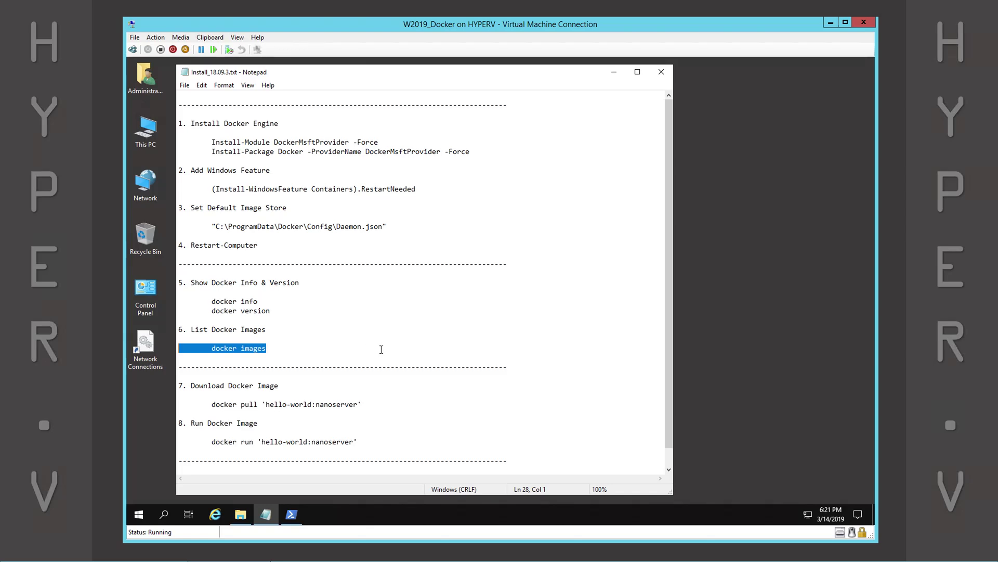
{"action": "left_click", "coordinate": [397, 344]}
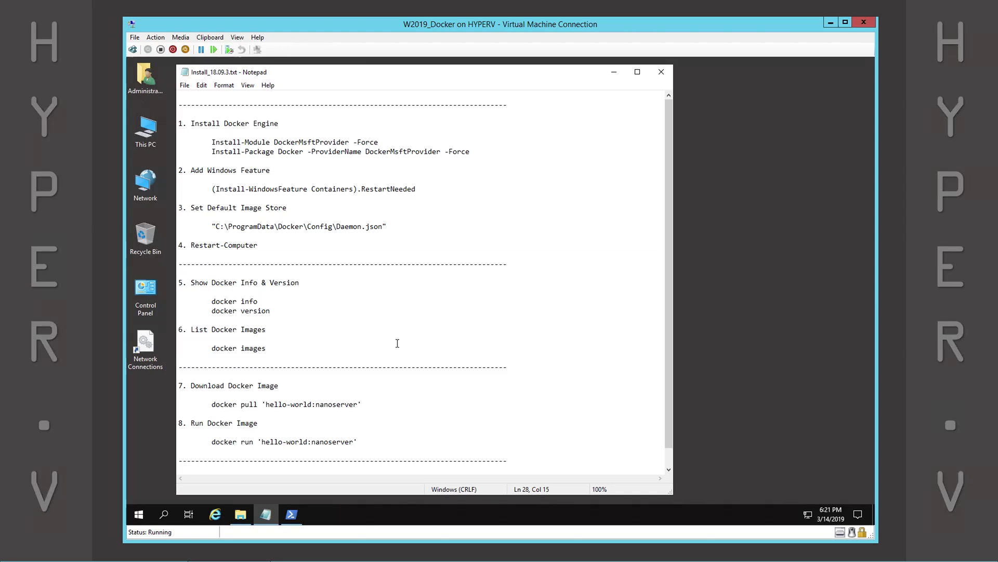
{"action": "left_click", "coordinate": [292, 514]}
{"action": "left_click", "coordinate": [466, 330]}
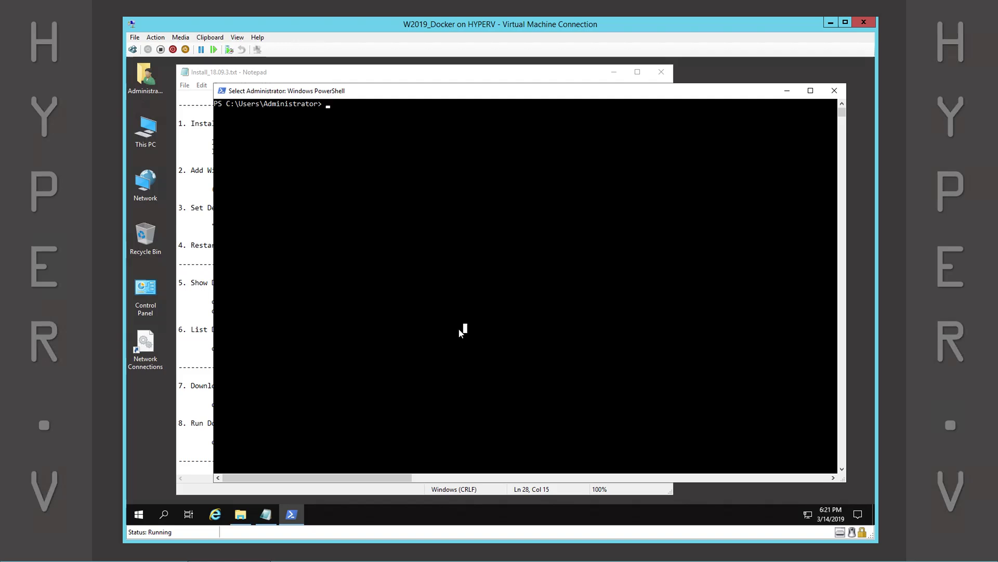
{"action": "key", "text": "Escape"}
Run docker info, docker version and docker images, showing Docker 18.09.3 with no images, then cls.
{"action": "type", "text": "docker"}
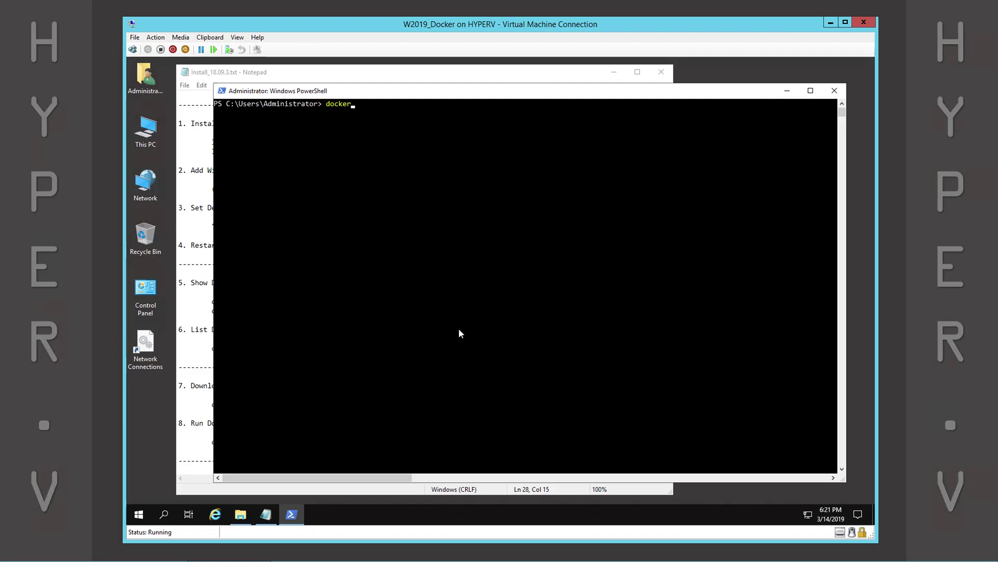
{"action": "type", "text": " info"}
{"action": "key", "text": "Return"}
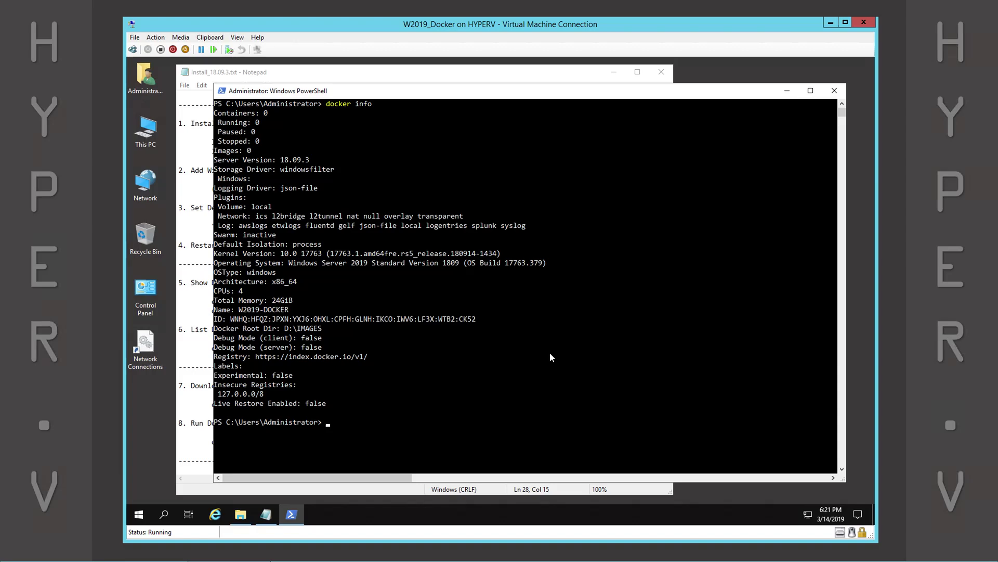
{"action": "key", "text": "Return"}
{"action": "type", "text": "d"}
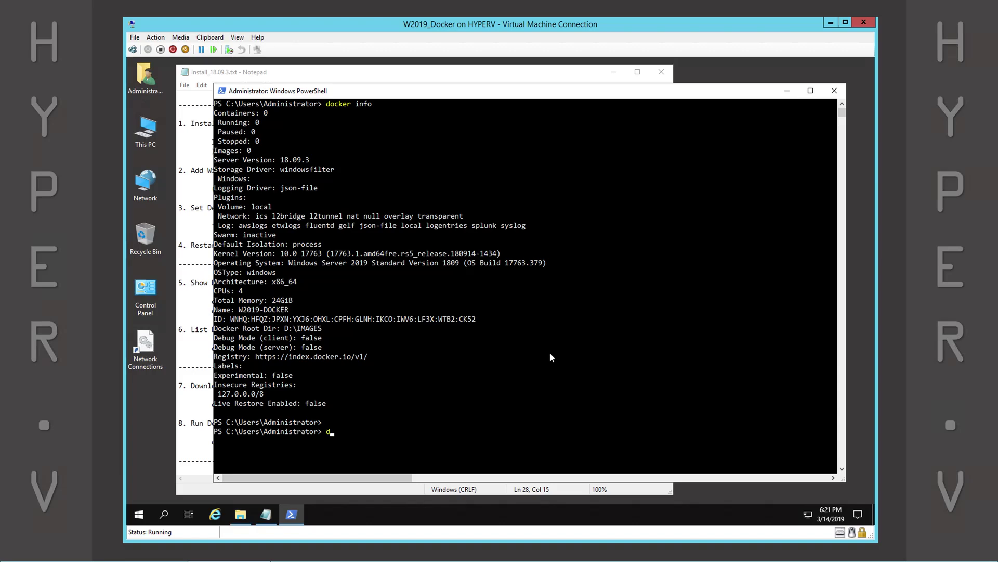
{"action": "type", "text": "ocker version"}
{"action": "key", "text": "Return"}
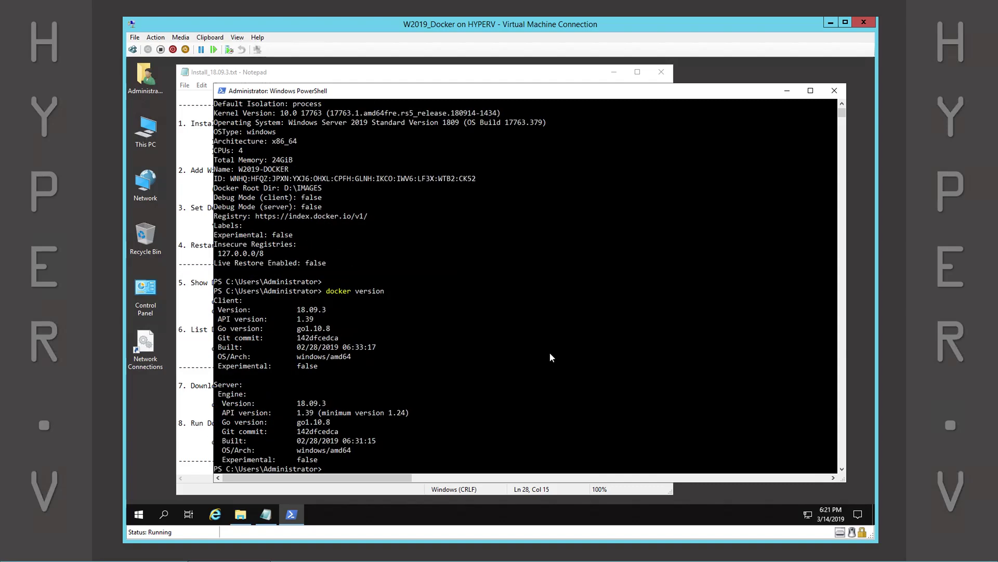
{"action": "key", "text": "Return"}
{"action": "key", "text": "Return"}
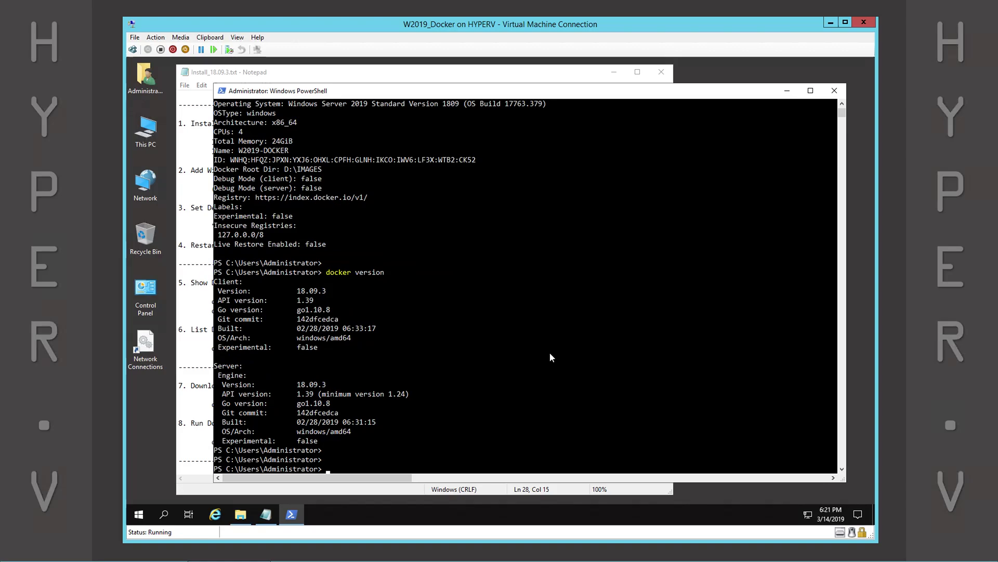
{"action": "type", "text": "docker images"}
{"action": "key", "text": "Return"}
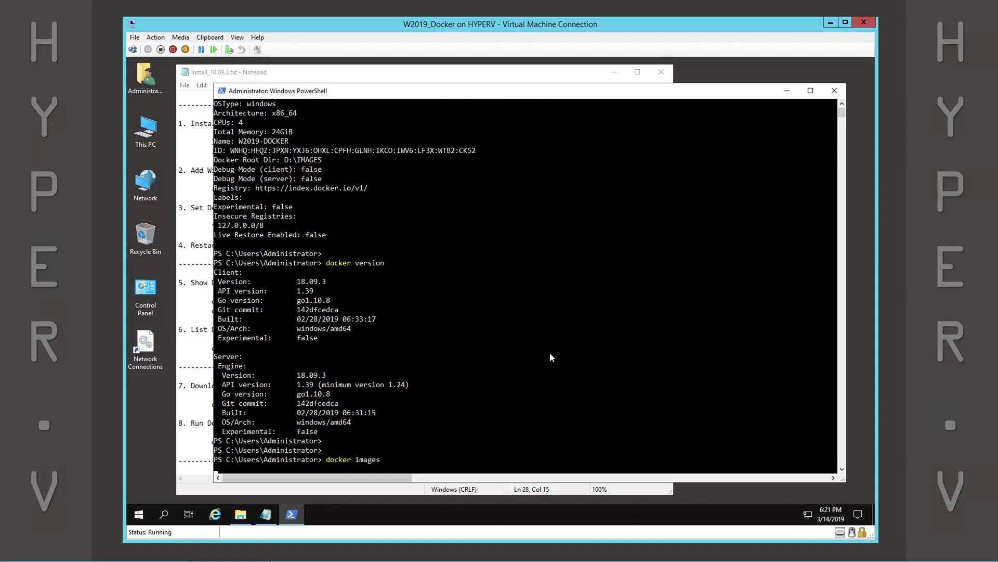
{"action": "key", "text": "Return"}
{"action": "key", "text": "Return"}
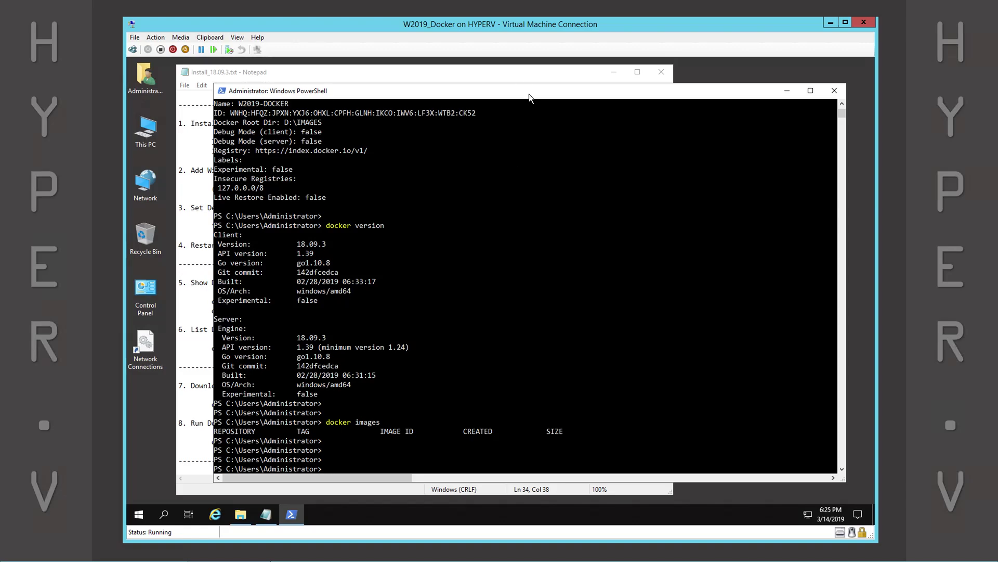
{"action": "type", "text": "cls"}
{"action": "key", "text": "Return"}
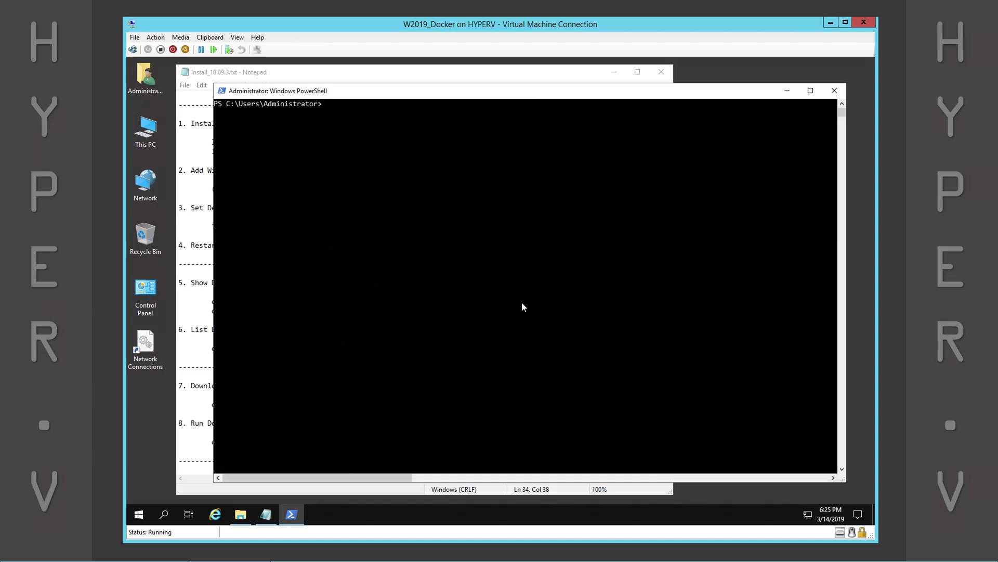
Pull the hello-world:nanoserver image using the docker pull line from the notes.
{"action": "left_click", "coordinate": [476, 72]}
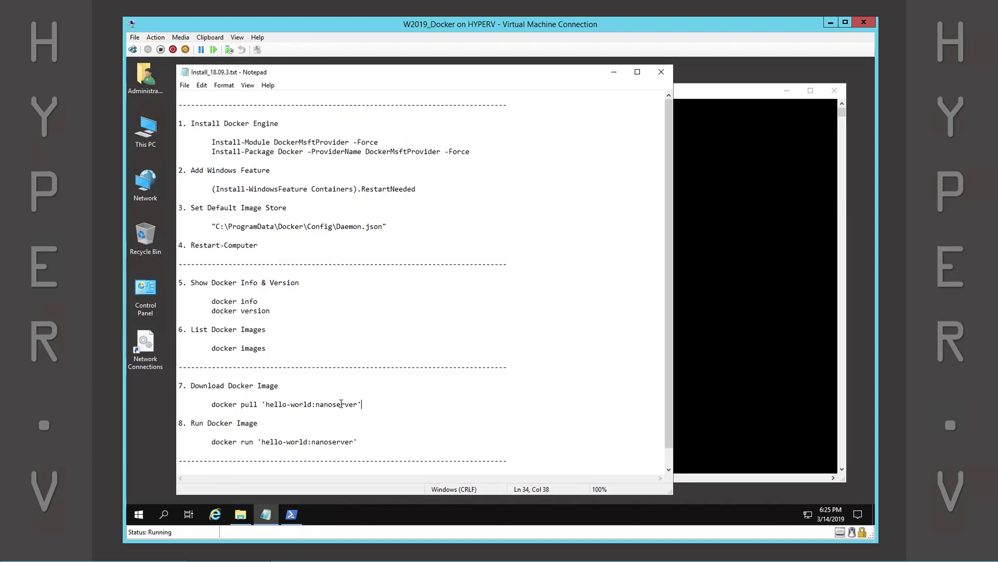
{"action": "left_click_drag", "start_coordinate": [361, 404], "coordinate": [213, 405]}
{"action": "key", "text": "ctrl+c"}
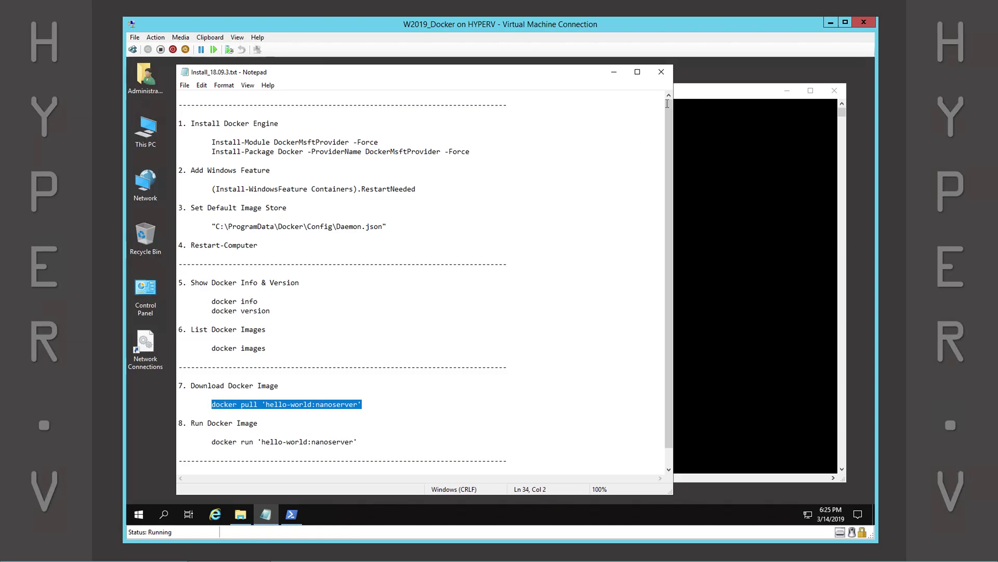
{"action": "left_click", "coordinate": [684, 93]}
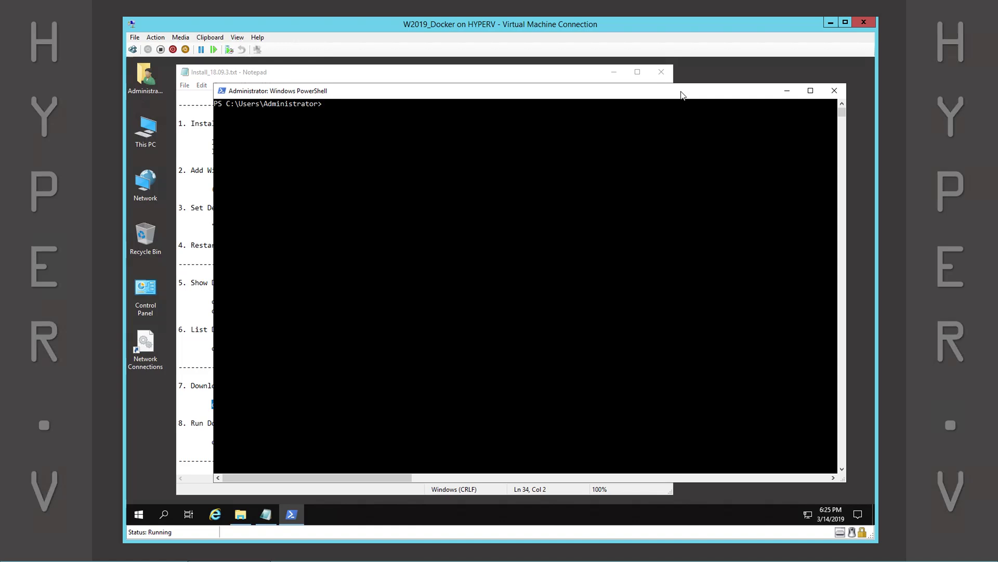
{"action": "key", "text": "Return"}
{"action": "key", "text": "ctrl+v"}
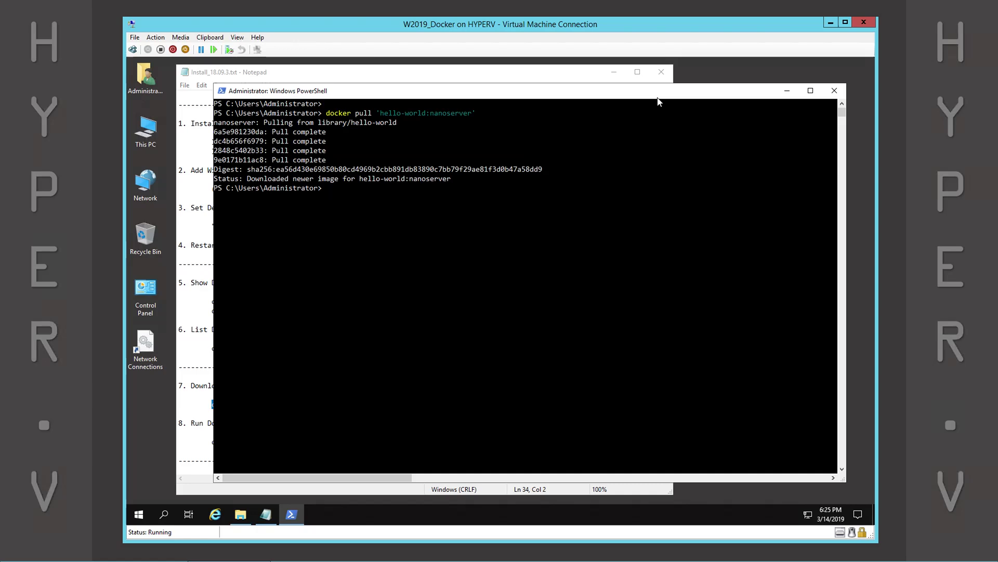
{"action": "key", "text": "Return"}
Run docker images, which lists hello-world:nanoserver at 333MB.
{"action": "type", "text": "d"}
{"action": "type", "text": "cker"}
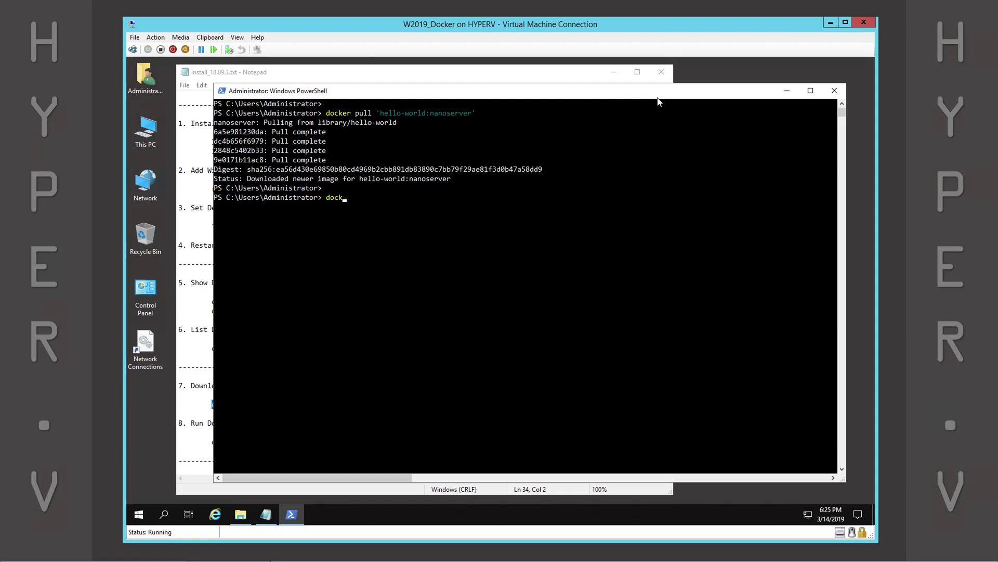
{"action": "type", "text": " images"}
{"action": "key", "text": "Return"}
{"action": "key", "text": "Return"}
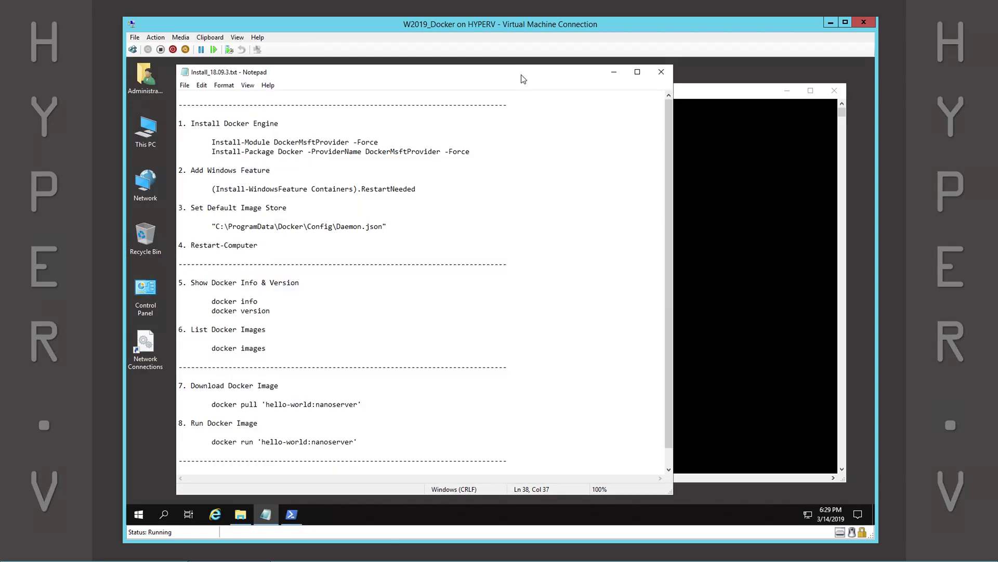
Run the hello-world:nanoserver container to print 'Hello from Docker!', then minimize both windows.
{"action": "left_click", "coordinate": [524, 82]}
{"action": "left_click_drag", "start_coordinate": [360, 442], "coordinate": [213, 444]}
{"action": "key", "text": "ctrl+c"}
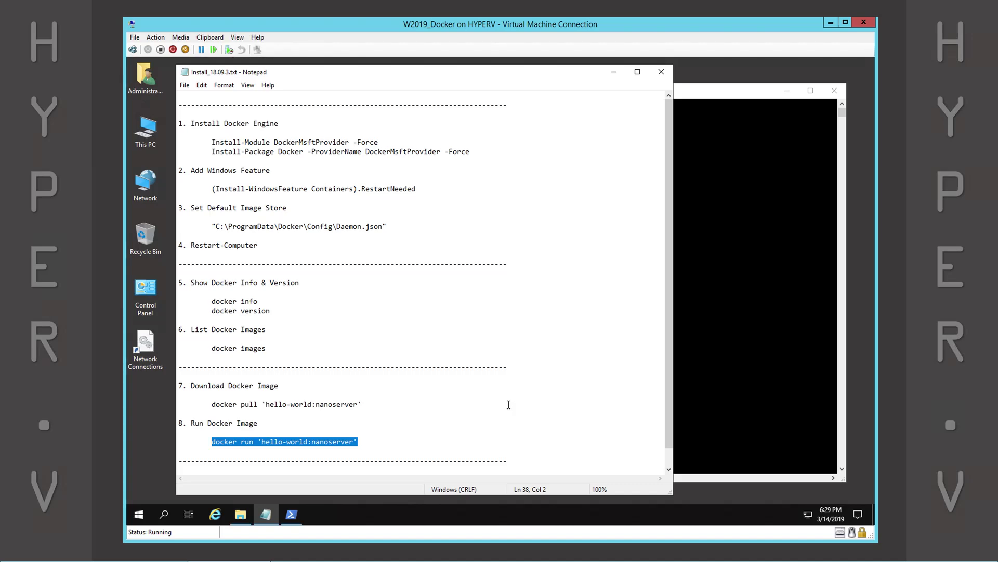
{"action": "left_click", "coordinate": [705, 97]}
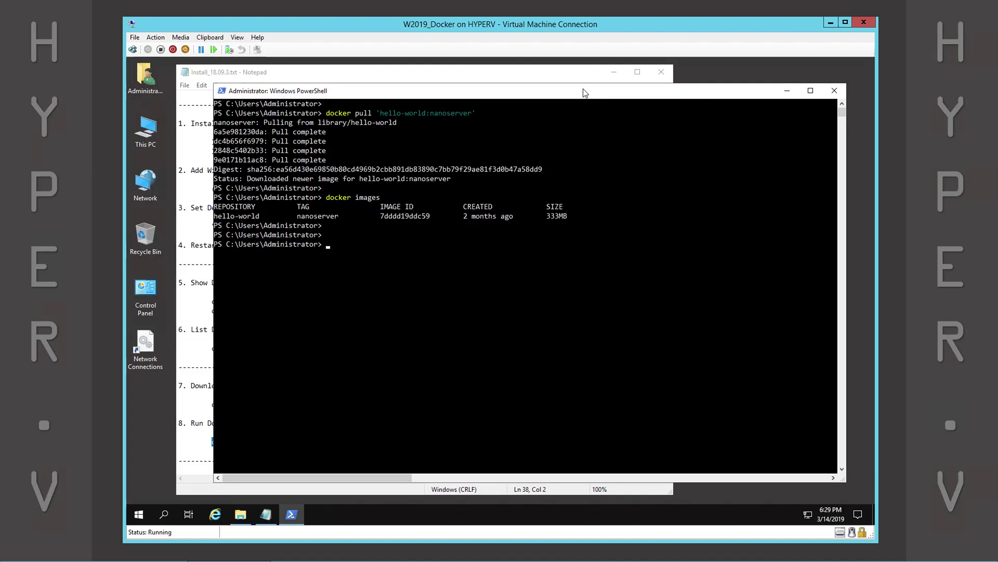
{"action": "key", "text": "ctrl+v"}
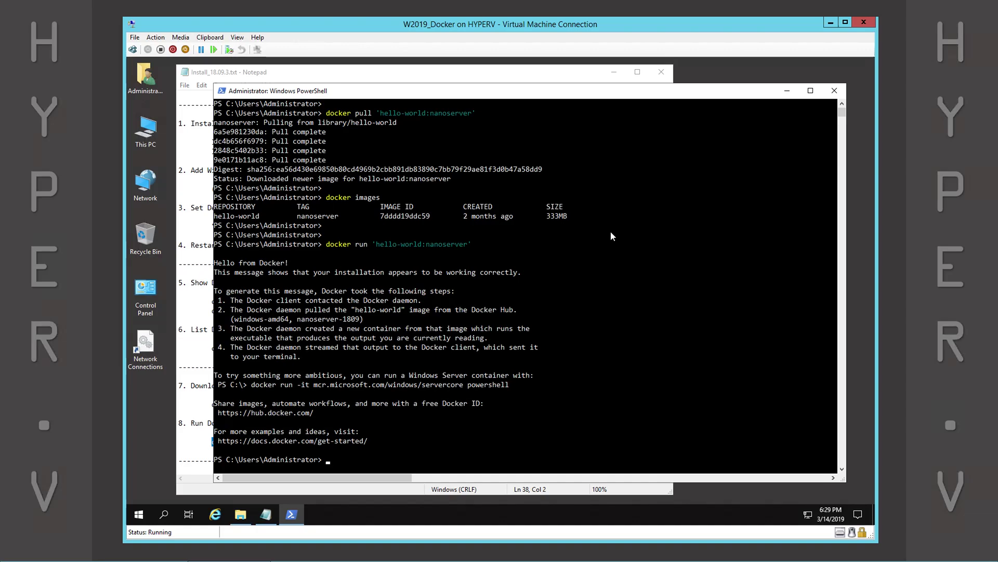
{"action": "key", "text": "Return"}
{"action": "key", "text": "Return"}
{"action": "key", "text": "Return"}
{"action": "key", "text": "Return"}
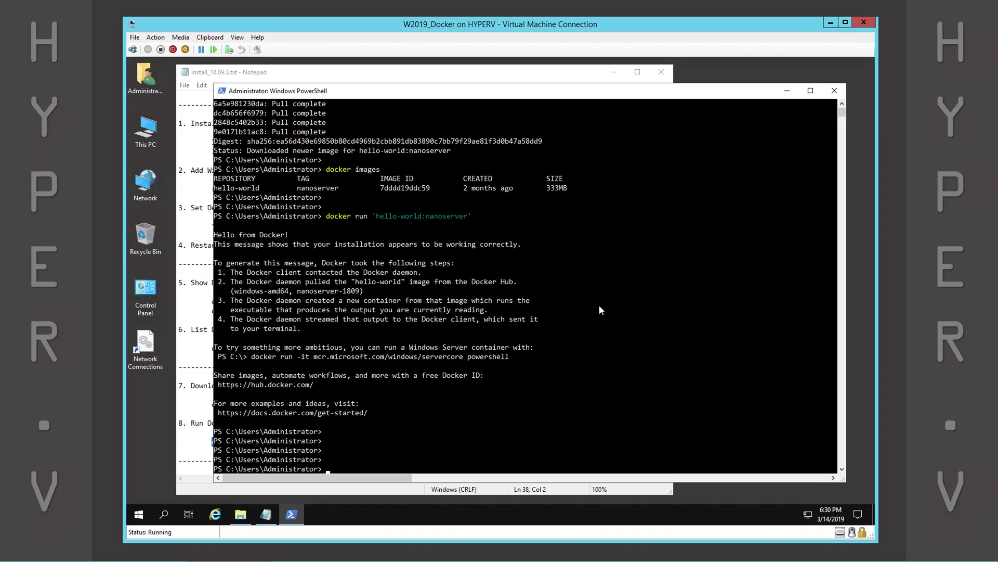
{"action": "left_click", "coordinate": [787, 93]}
{"action": "left_click", "coordinate": [613, 75]}
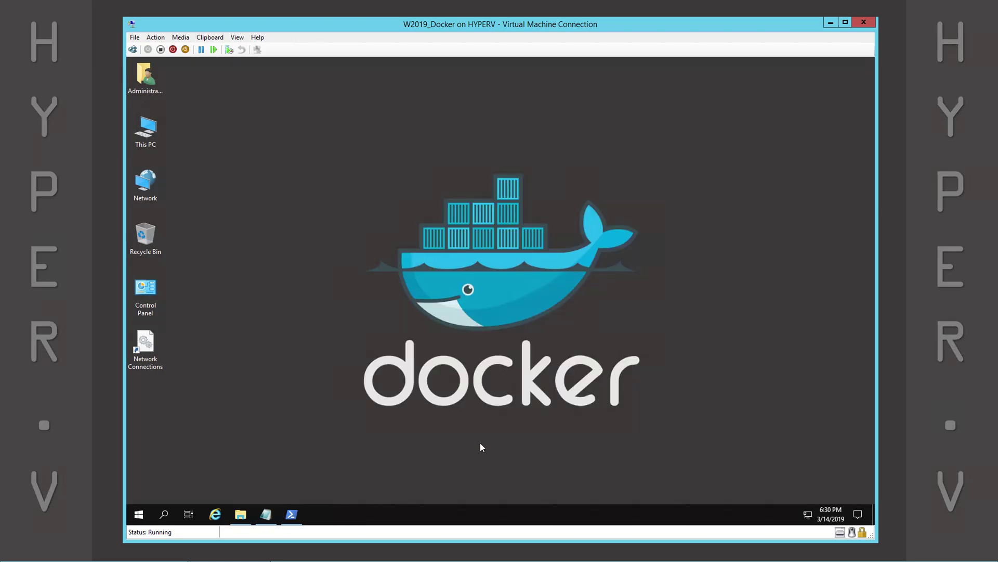